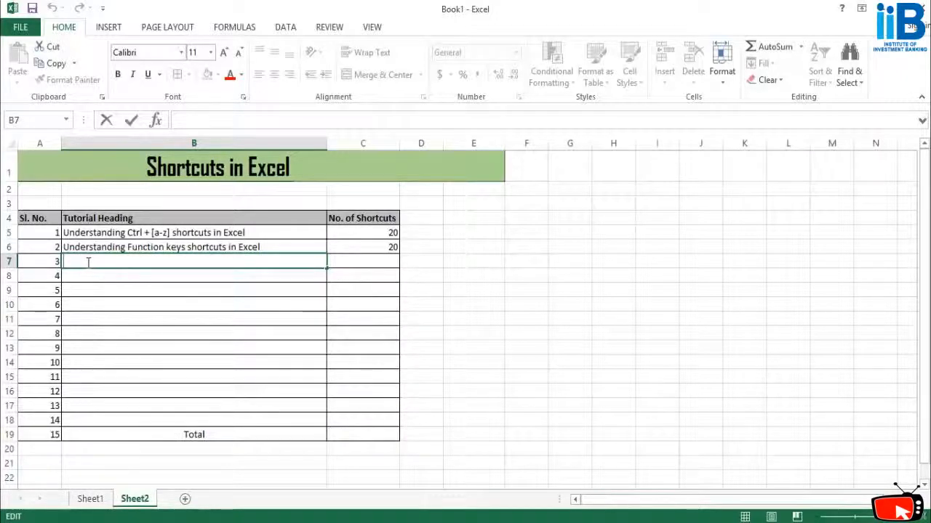
Step: Enter the tutorial heading "Formatting text and numbers using excel shortcuts" for serial number 3 in cell B7
{"action": "left_click", "coordinate": [87, 262]}
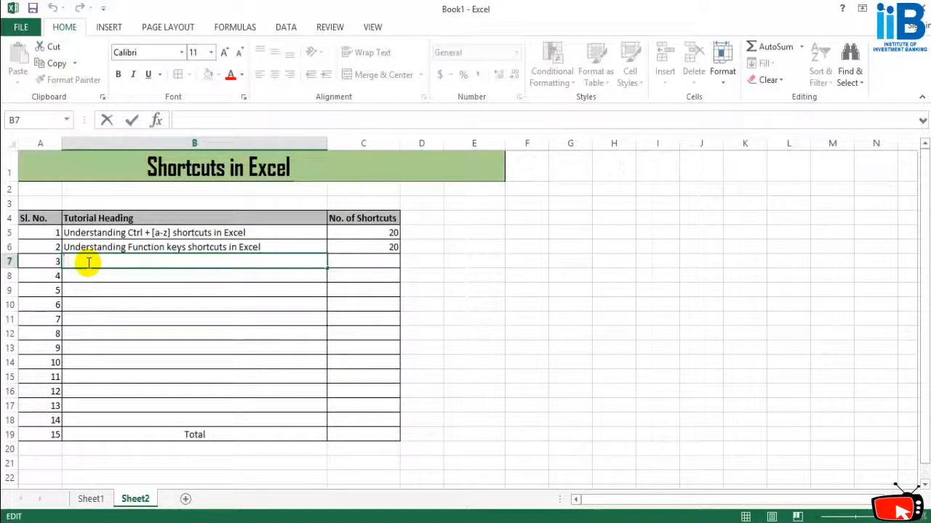
{"action": "type", "text": "Form"}
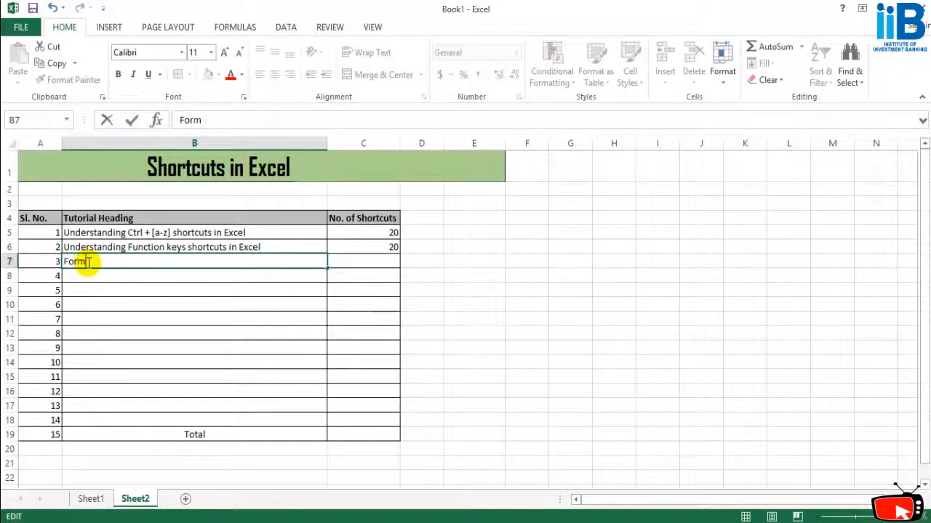
{"action": "type", "text": "atting text and"}
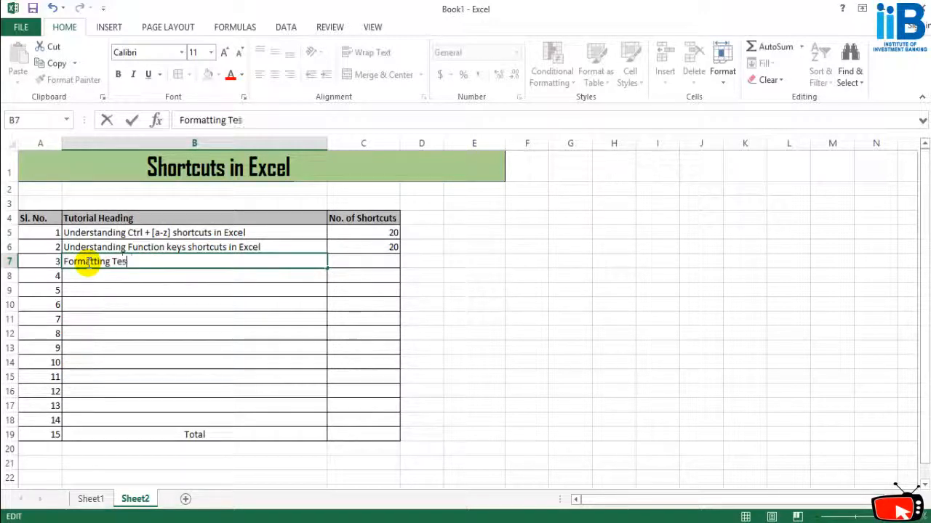
{"action": "type", "text": " number"}
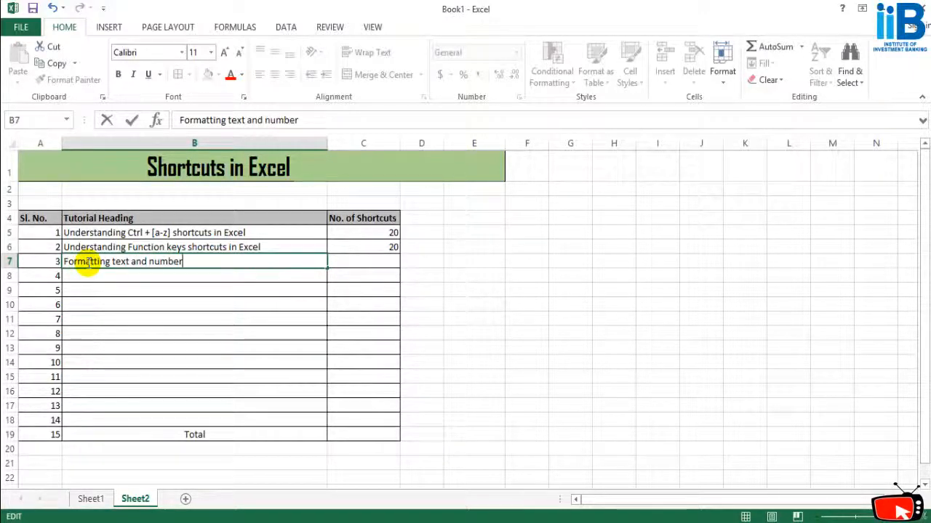
{"action": "type", "text": "s using"}
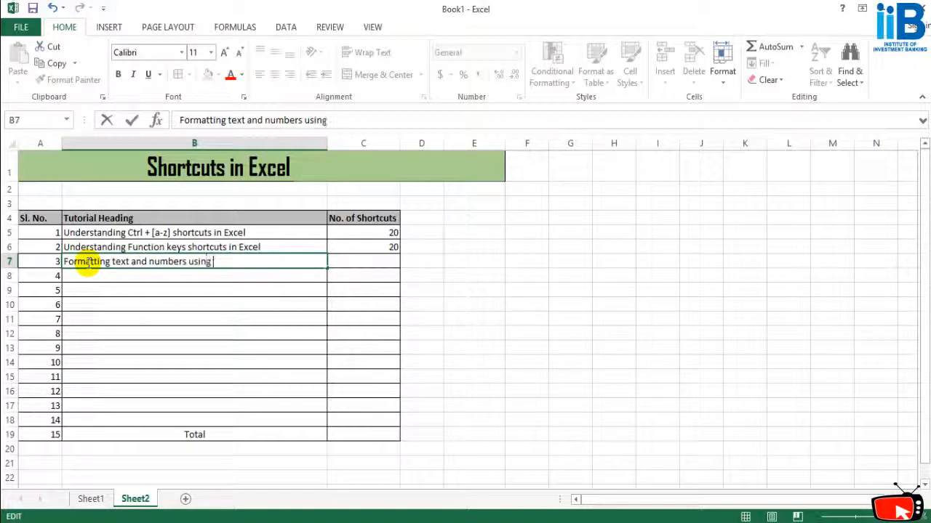
{"action": "type", "text": " excel shor"}
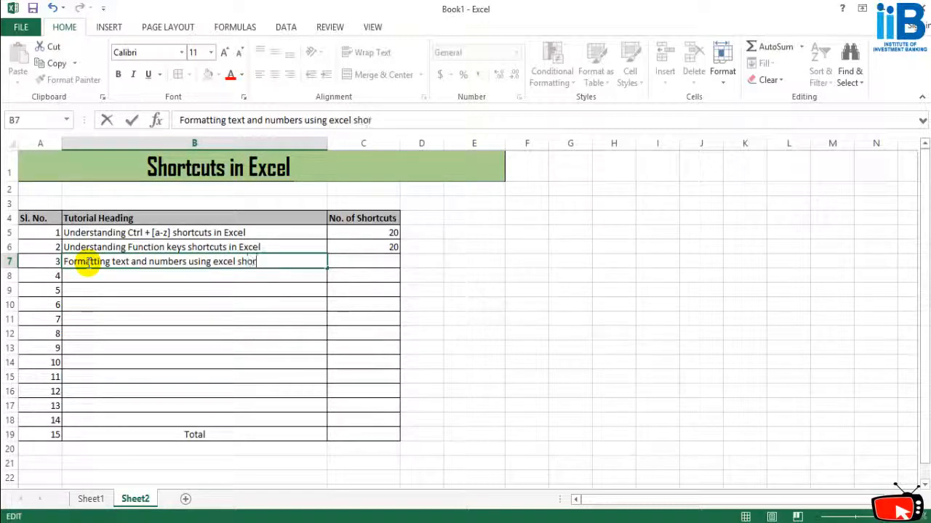
{"action": "type", "text": "tcuts"}
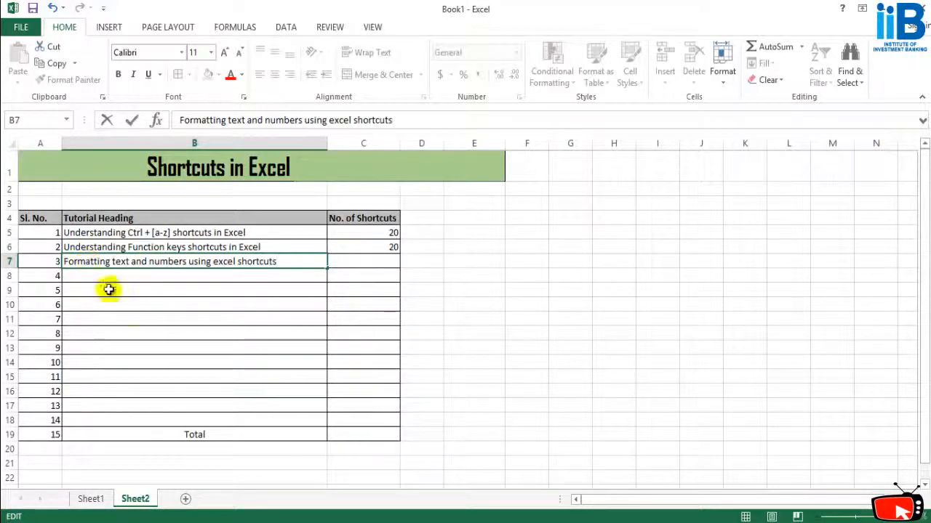
{"action": "left_click", "coordinate": [130, 314]}
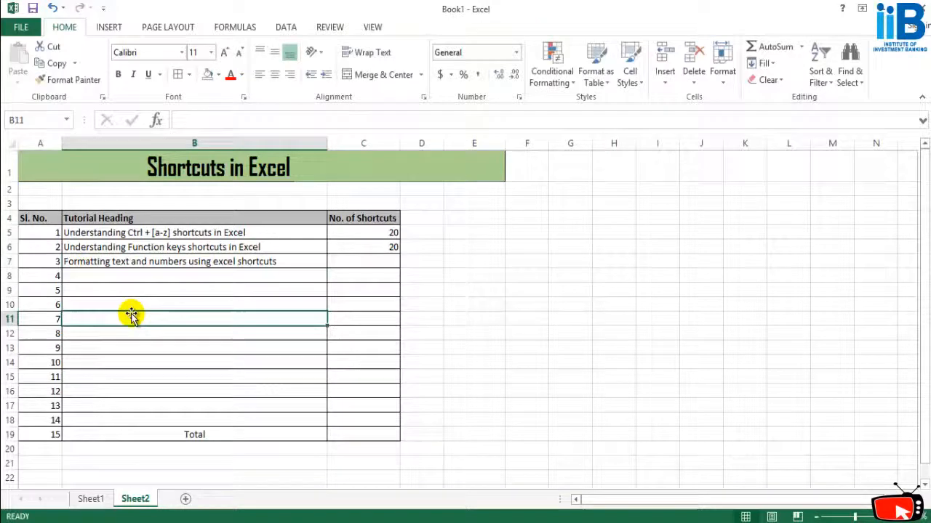
{"action": "left_click", "coordinate": [118, 268]}
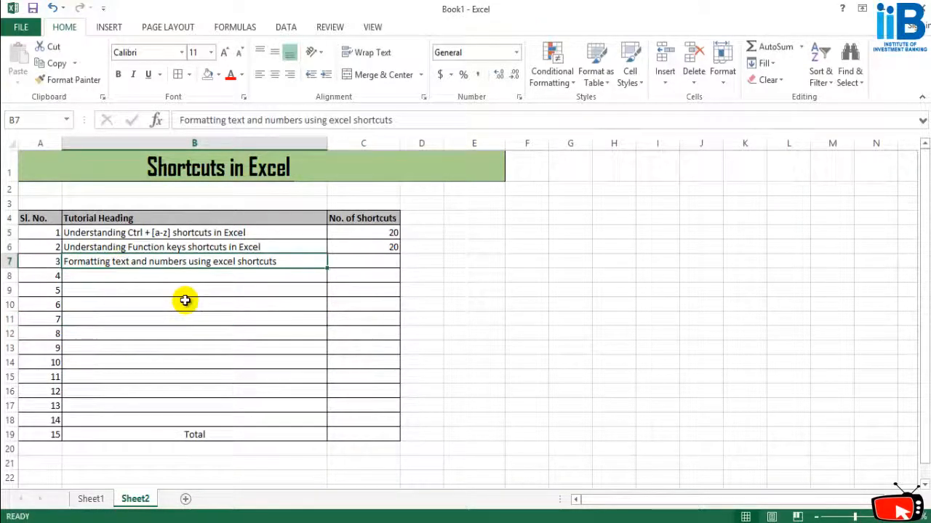
{"action": "left_click", "coordinate": [320, 293]}
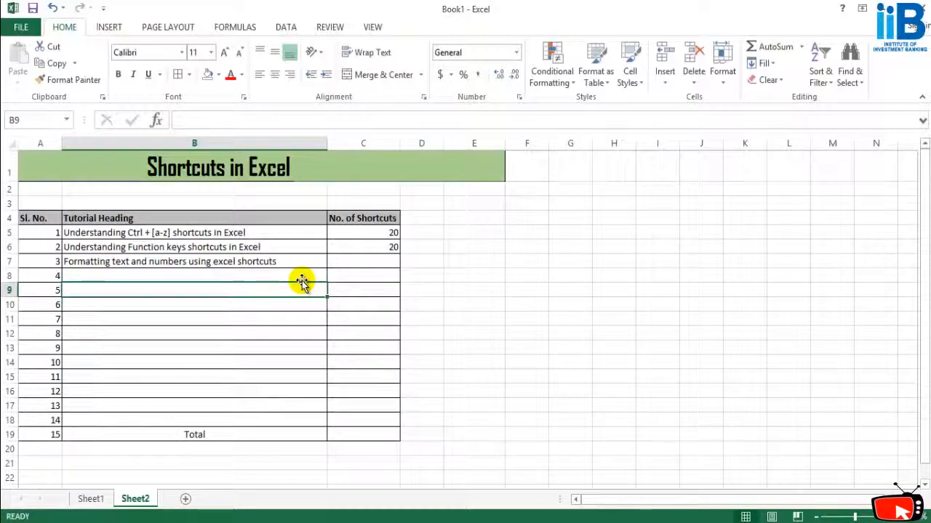
{"action": "key", "text": "Return"}
{"action": "left_click", "coordinate": [252, 275]}
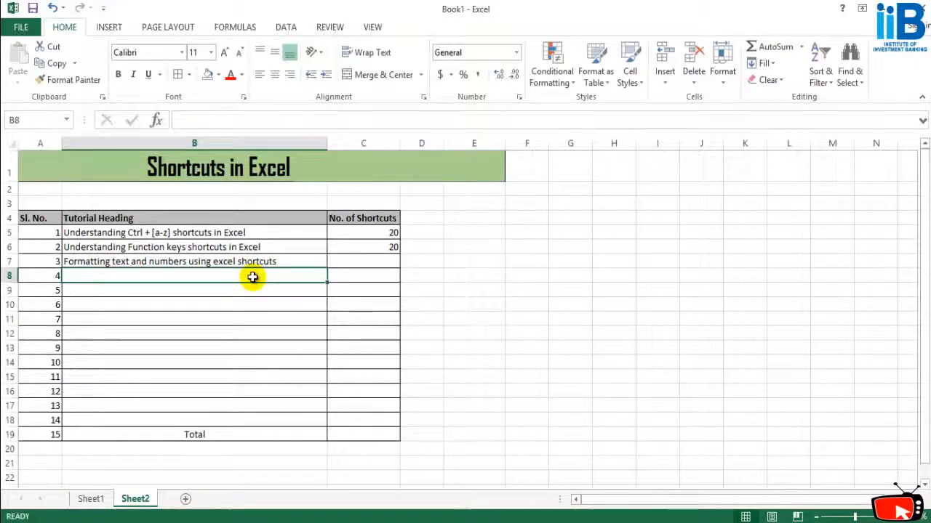
{"action": "left_click", "coordinate": [262, 314]}
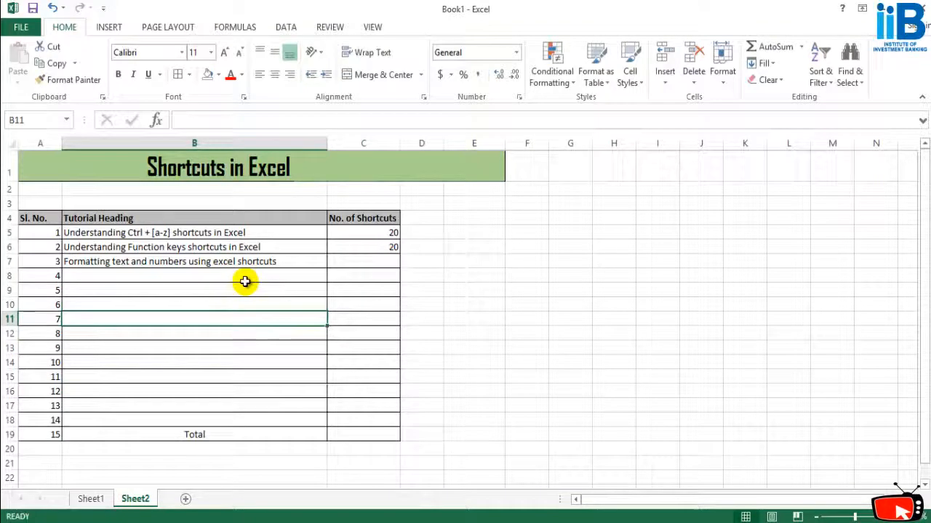
{"action": "left_click", "coordinate": [231, 261]}
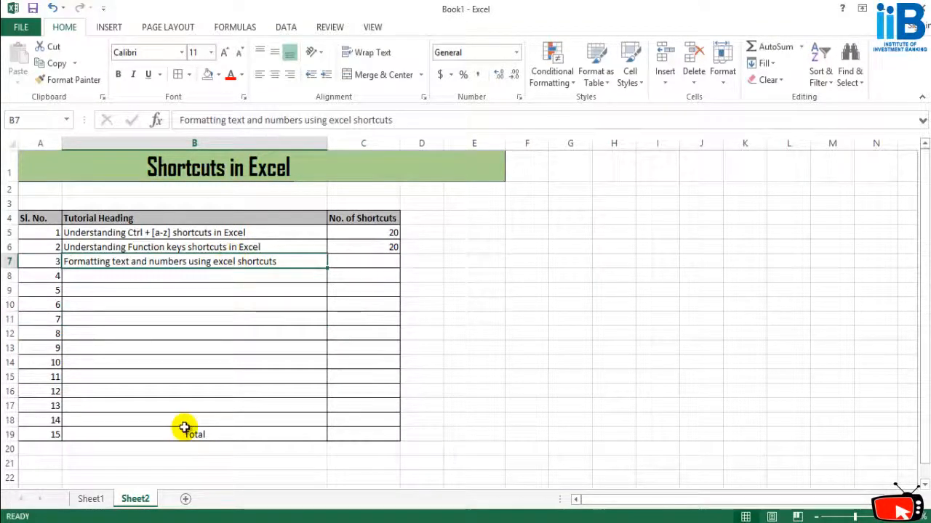
Step: Switch to Sheet1 and review the listed keyboard shortcuts together with their descriptions
{"action": "left_click", "coordinate": [91, 499]}
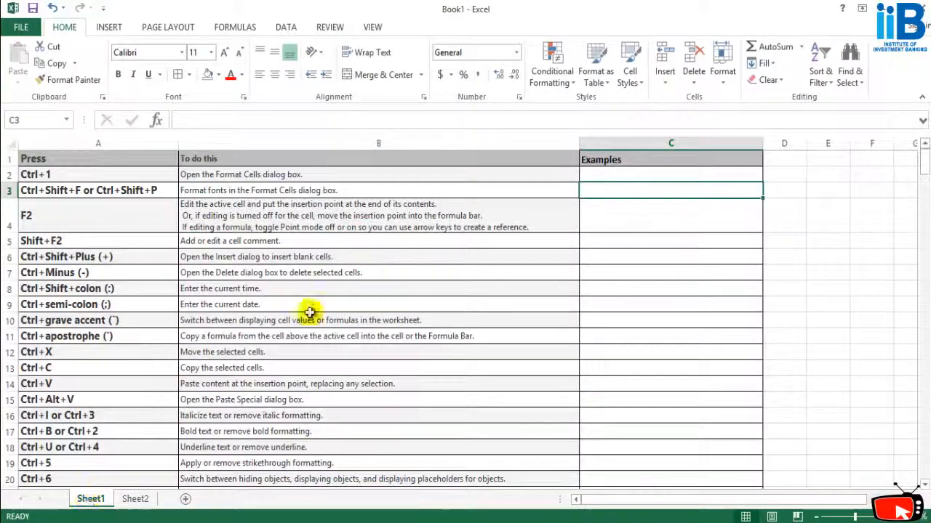
{"action": "left_click", "coordinate": [500, 255]}
{"action": "mouse_move", "coordinate": [920, 166]}
{"action": "left_mouse_down"}
{"action": "mouse_move", "coordinate": [920, 312]}
{"action": "mouse_move", "coordinate": [923, 150]}
{"action": "left_mouse_up"}
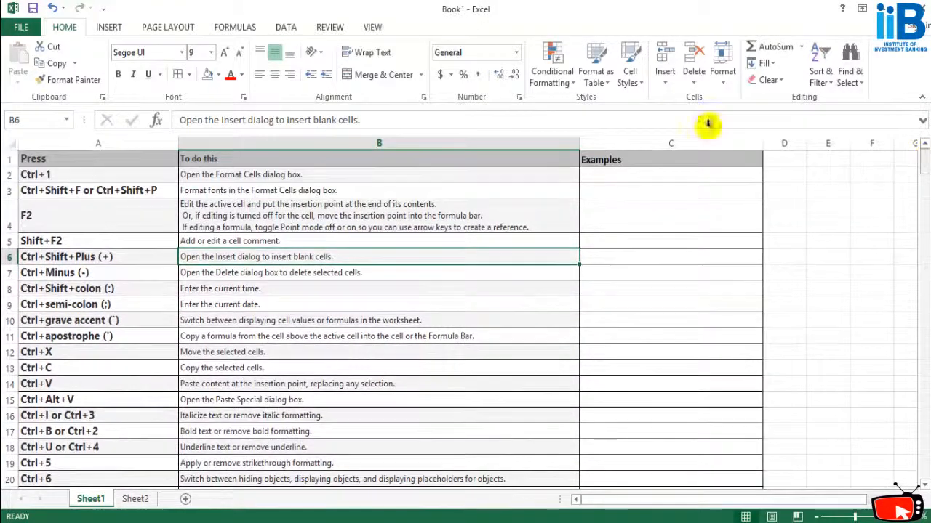
{"action": "left_click", "coordinate": [373, 381]}
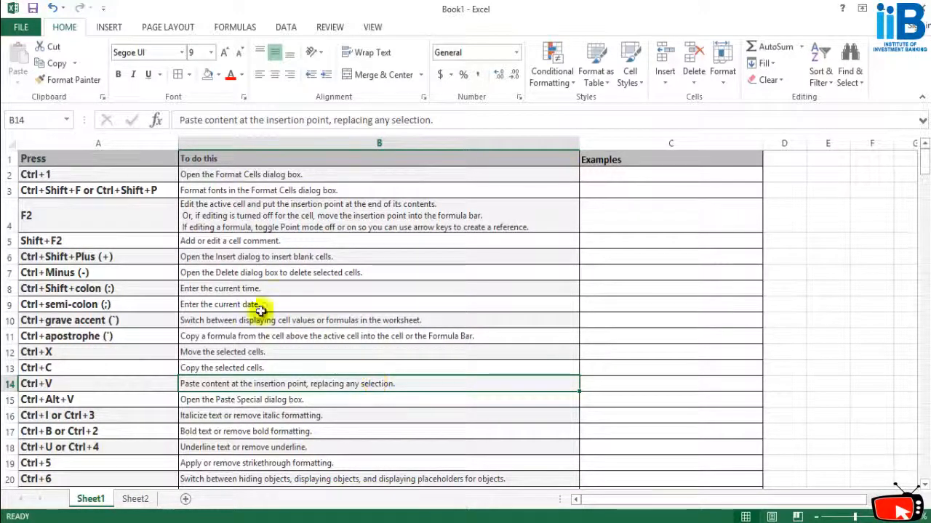
{"action": "left_click", "coordinate": [253, 275]}
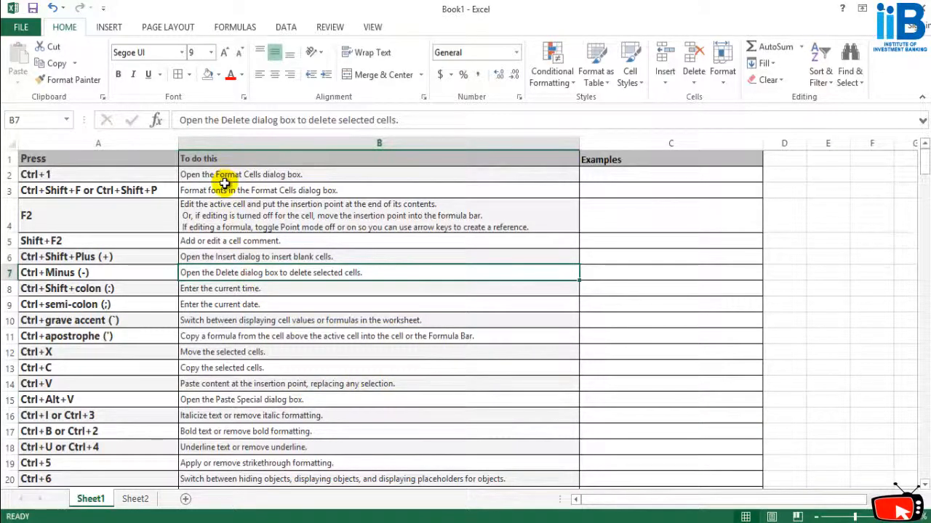
{"action": "left_click", "coordinate": [224, 191]}
{"action": "left_click", "coordinate": [270, 267]}
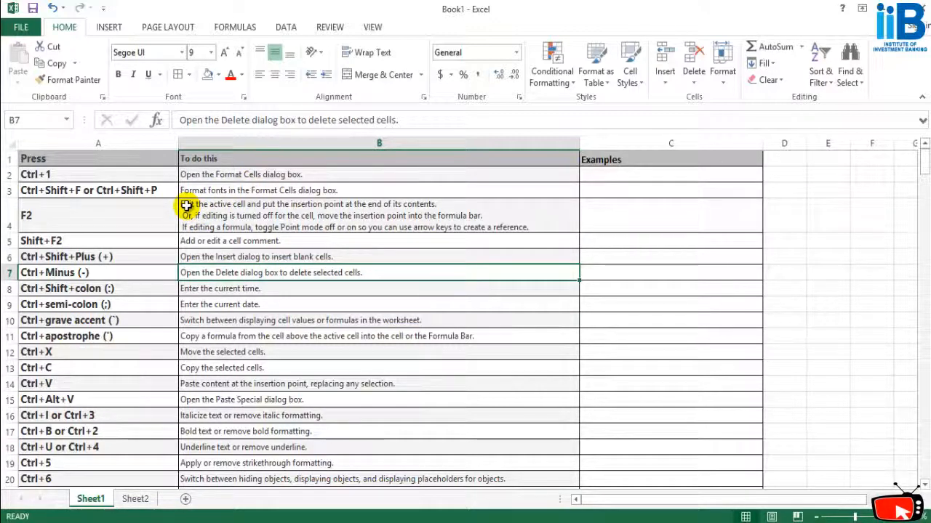
{"action": "left_click", "coordinate": [210, 222]}
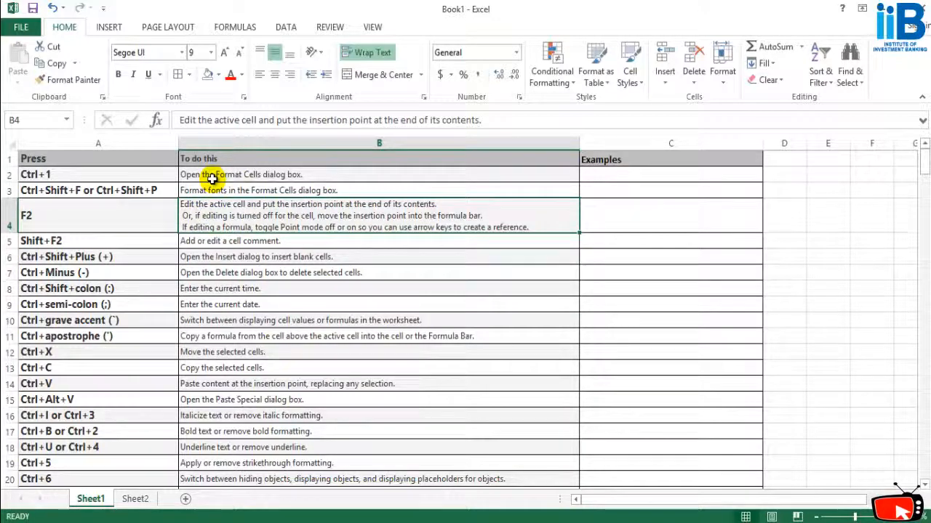
{"action": "left_click", "coordinate": [269, 289]}
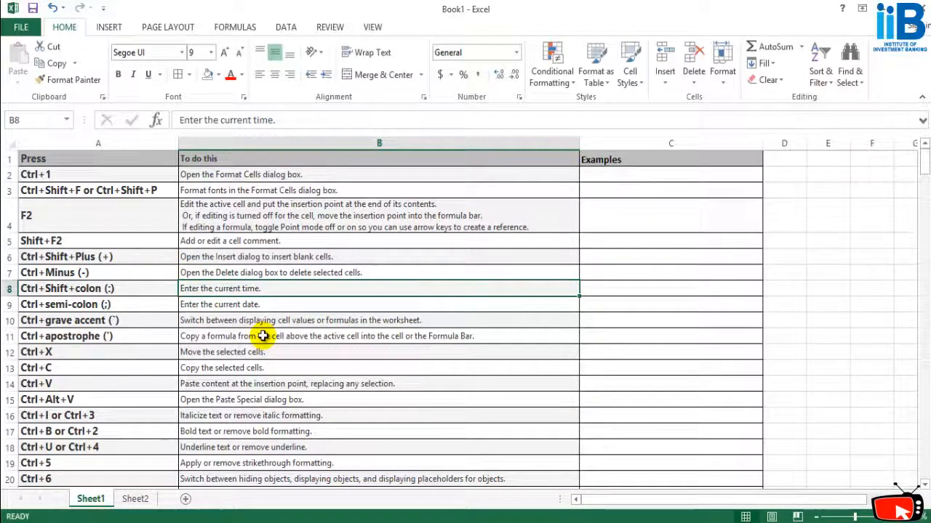
{"action": "left_click", "coordinate": [81, 177]}
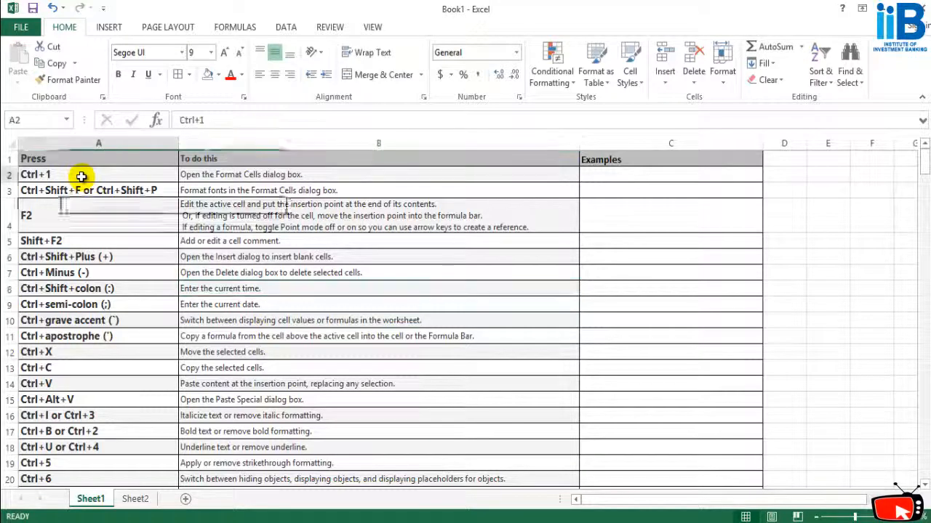
{"action": "left_click", "coordinate": [340, 274]}
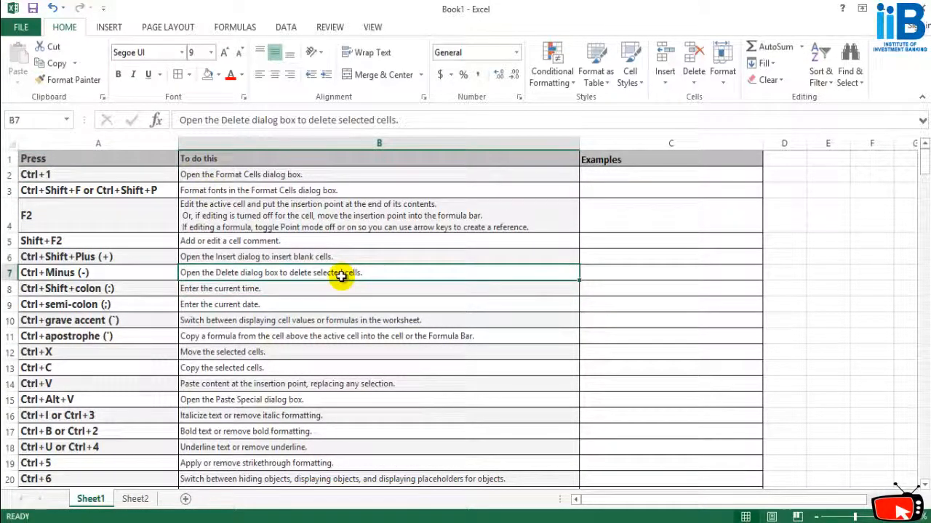
{"action": "left_click", "coordinate": [285, 190]}
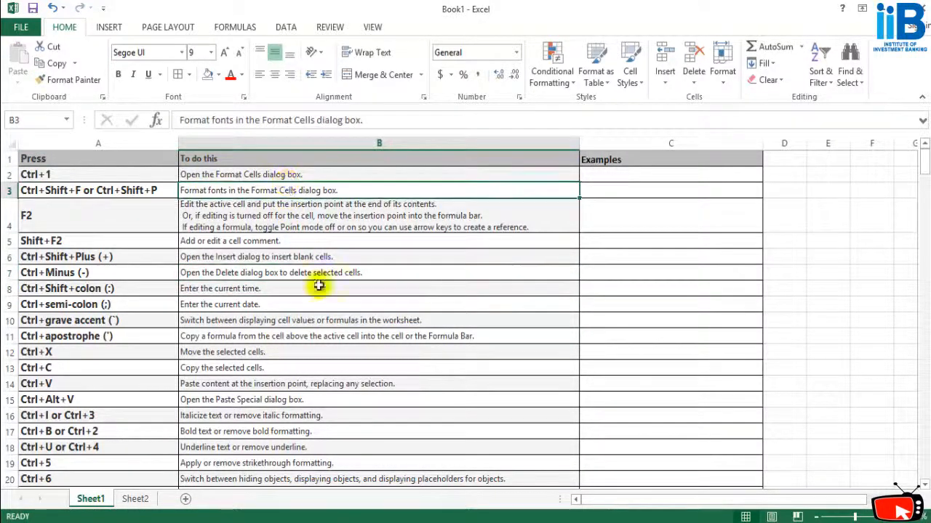
{"action": "left_click", "coordinate": [339, 323]}
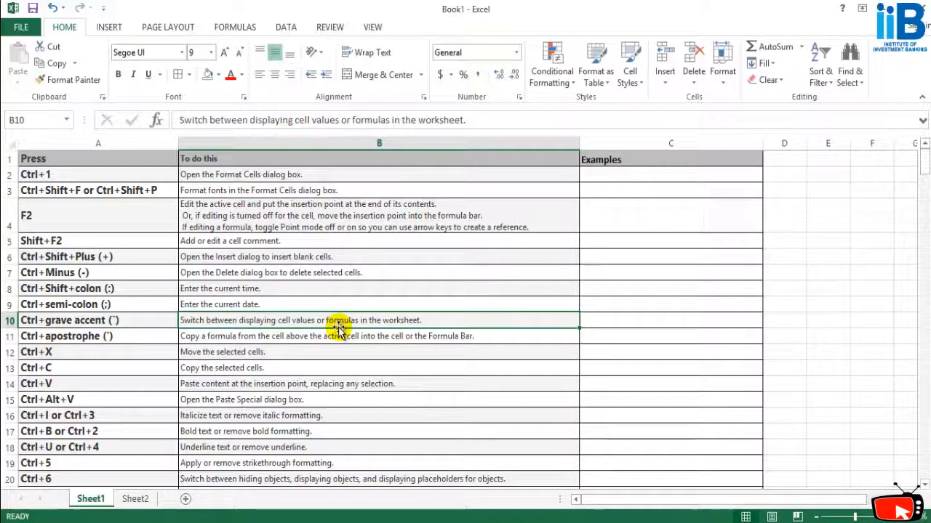
Step: Enter the sample text "This is the best site to learn Excel." in cell C2 as the Ctrl+1 example
{"action": "left_click", "coordinate": [617, 177]}
{"action": "double_click", "coordinate": [618, 177]}
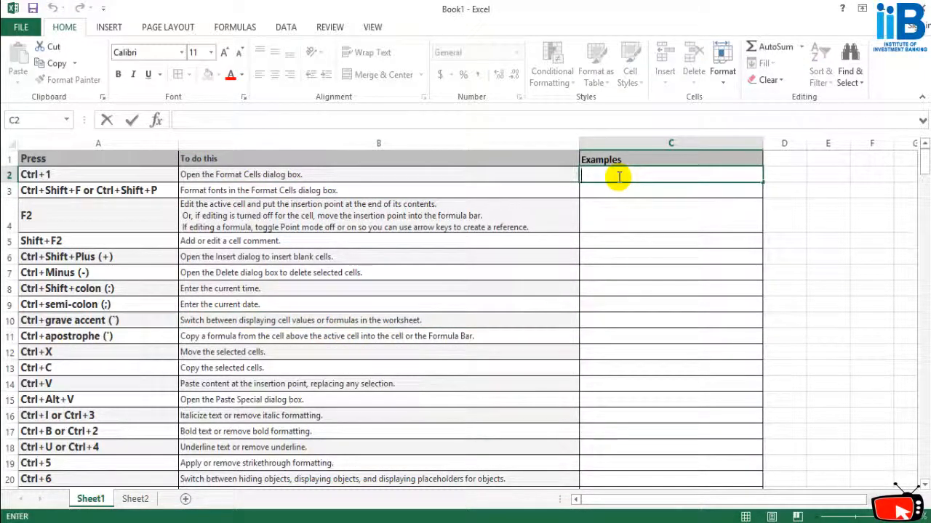
{"action": "type", "text": "Thi"}
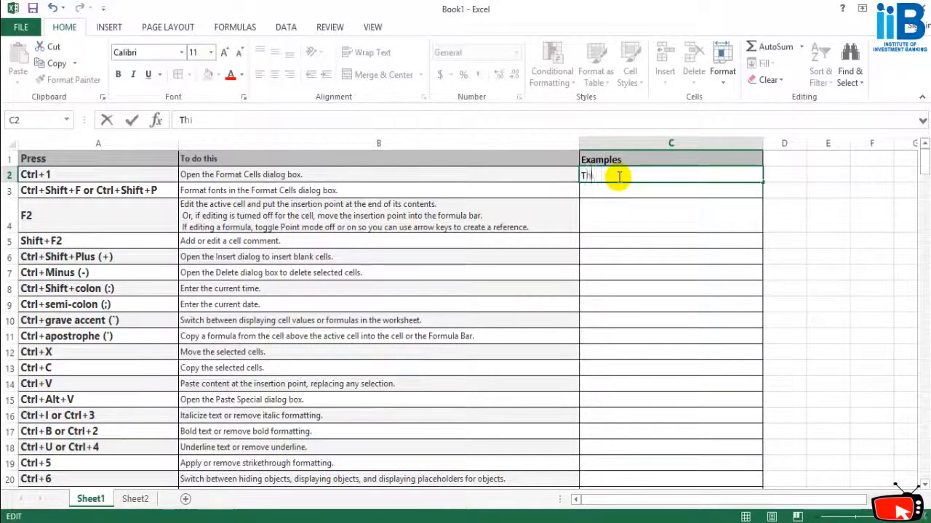
{"action": "type", "text": "s is the best "}
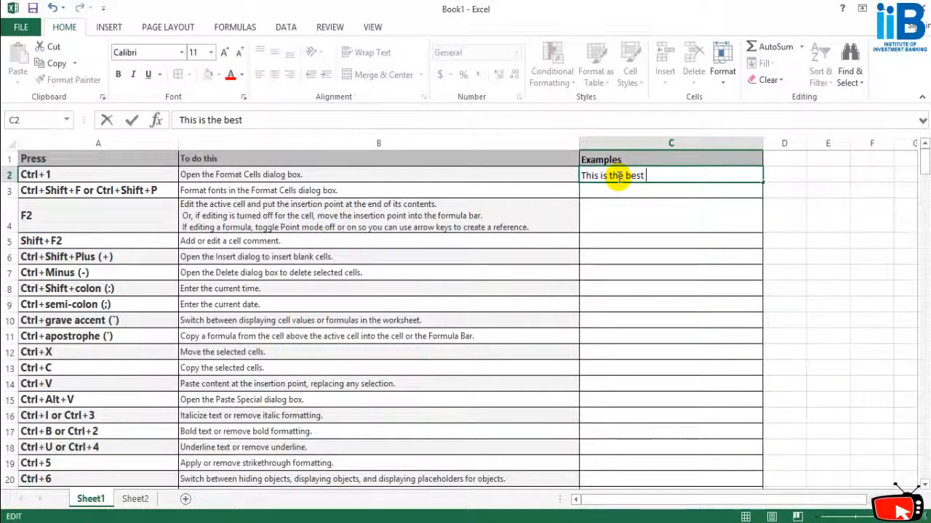
{"action": "type", "text": "site to learn "}
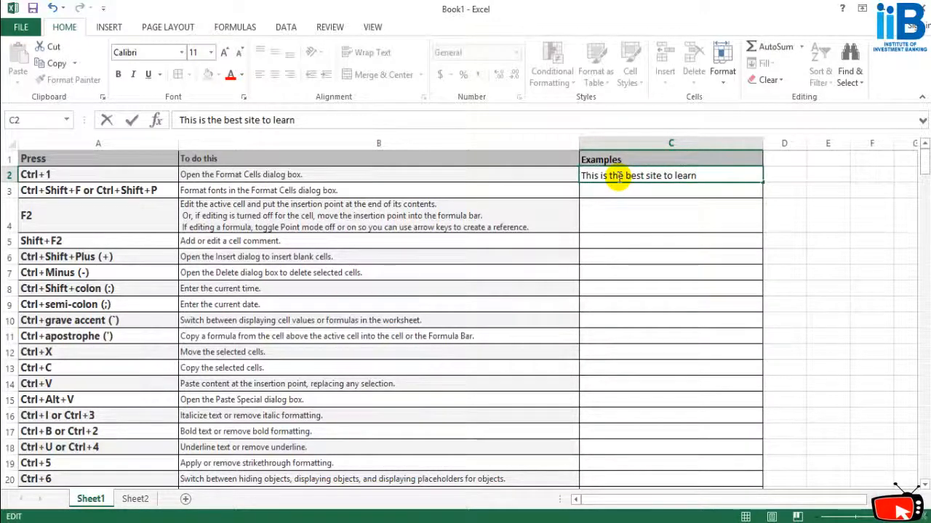
{"action": "type", "text": "Excel"}
{"action": "key", "text": "BackSpace"}
{"action": "key", "text": "BackSpace"}
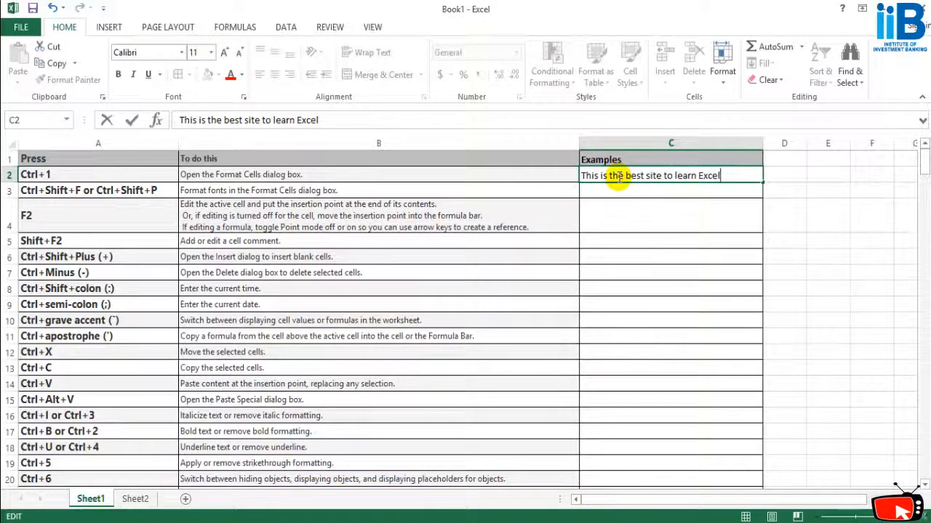
{"action": "type", "text": "."}
{"action": "left_click", "coordinate": [681, 288]}
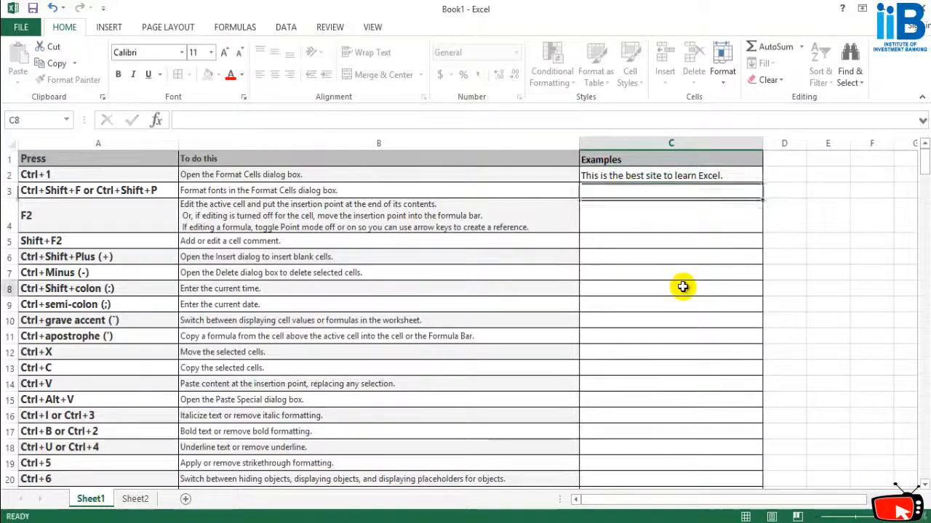
{"action": "left_click", "coordinate": [626, 175]}
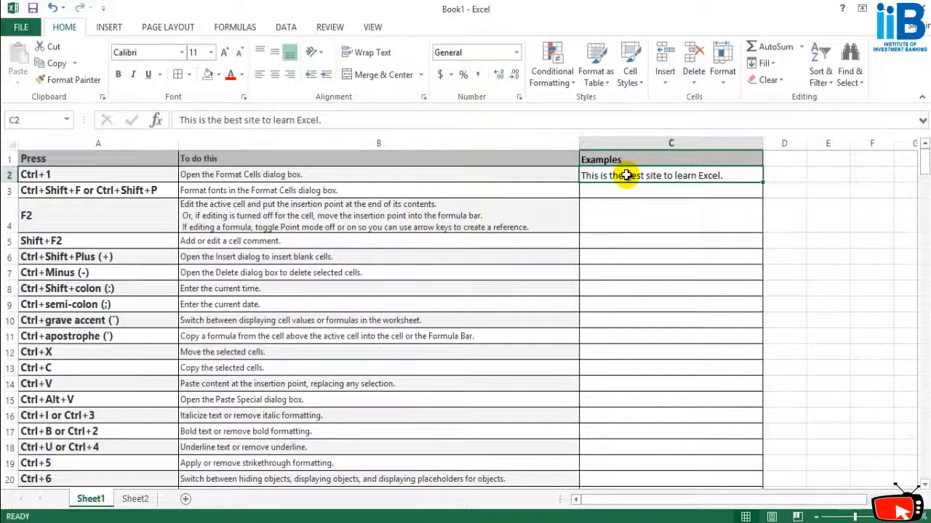
{"action": "left_click", "coordinate": [629, 225]}
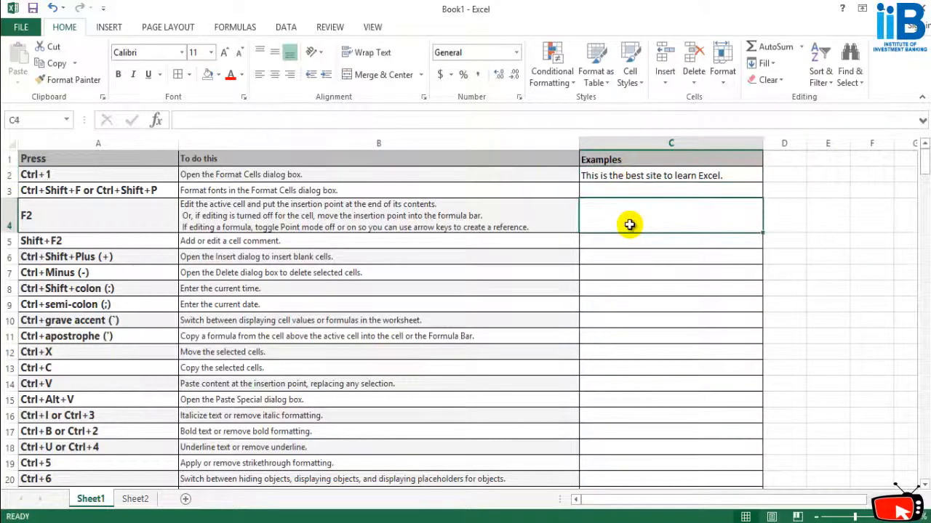
{"action": "left_click", "coordinate": [622, 173]}
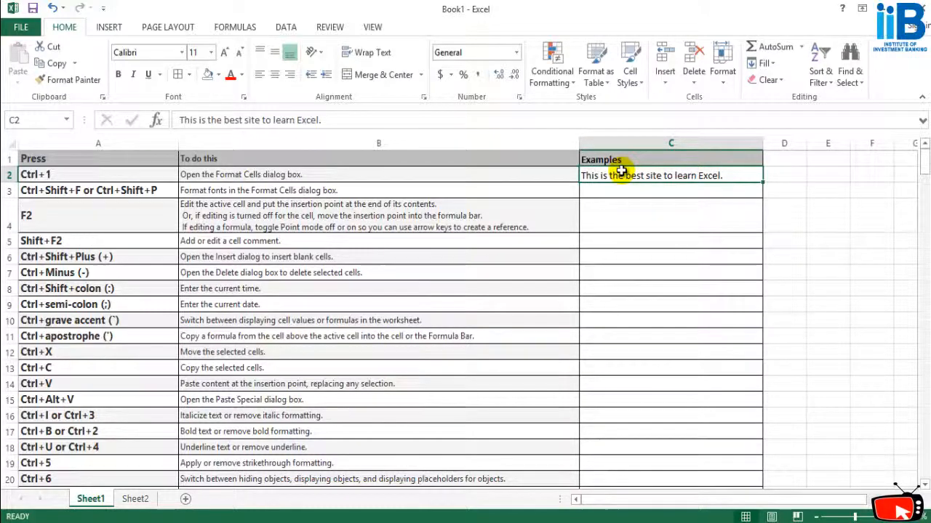
{"action": "left_click", "coordinate": [661, 253]}
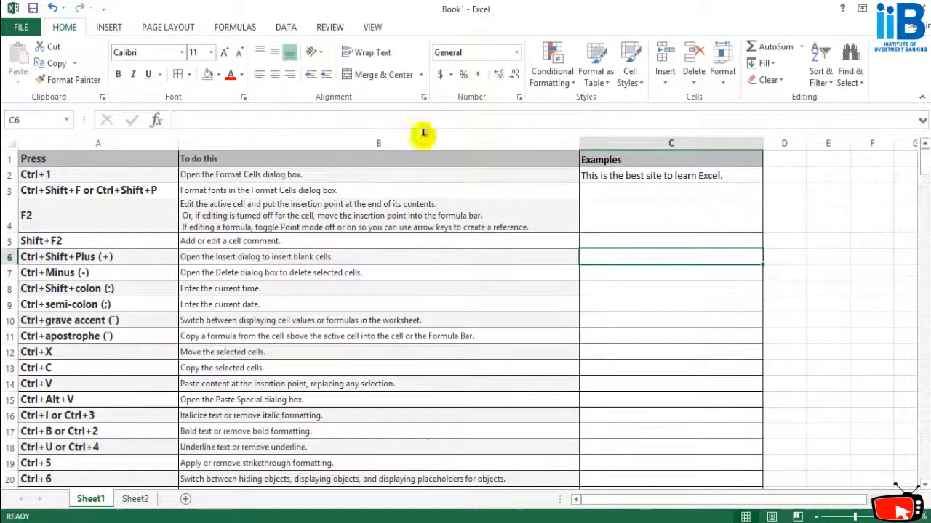
{"action": "left_click", "coordinate": [622, 211]}
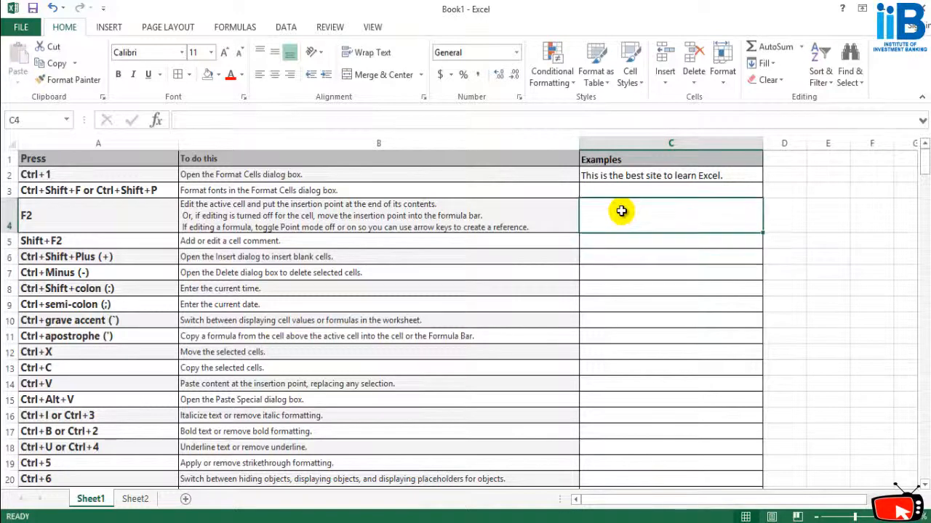
{"action": "left_click", "coordinate": [603, 176]}
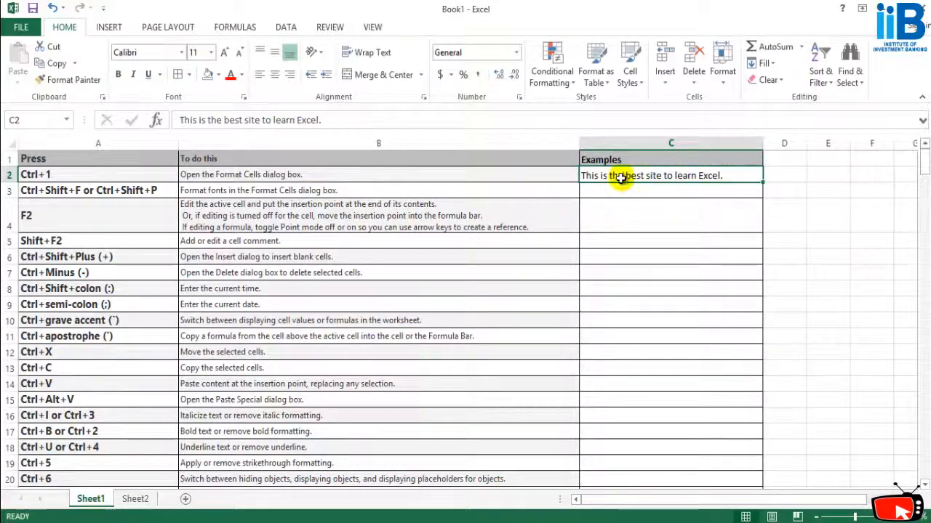
{"action": "left_click", "coordinate": [644, 184]}
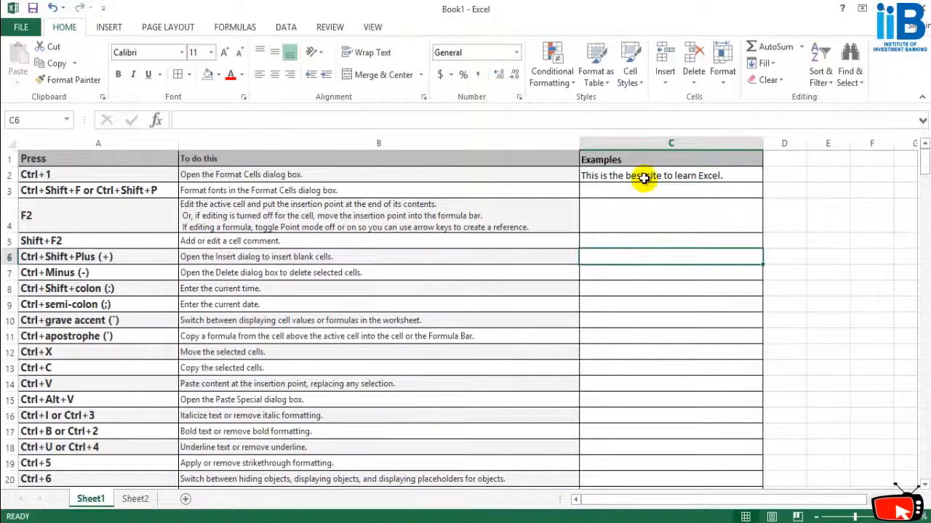
{"action": "left_click", "coordinate": [650, 264]}
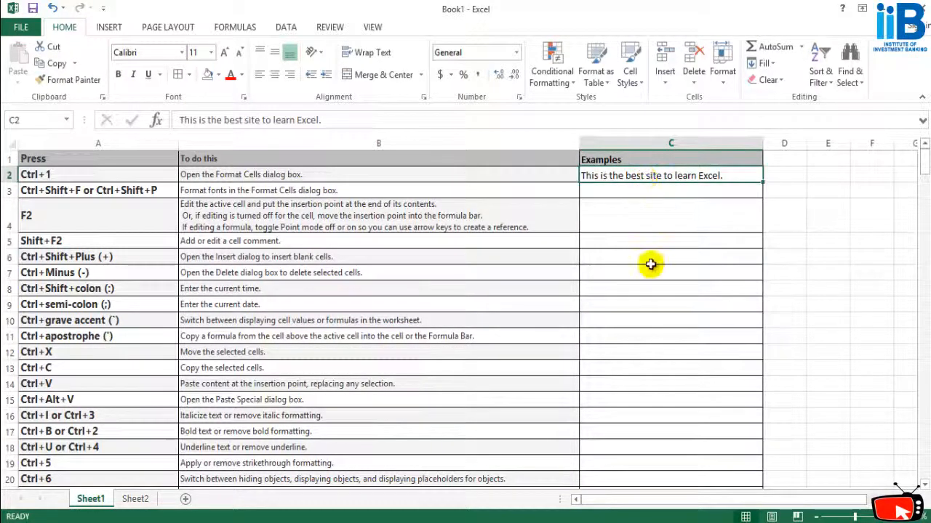
{"action": "left_click", "coordinate": [644, 175]}
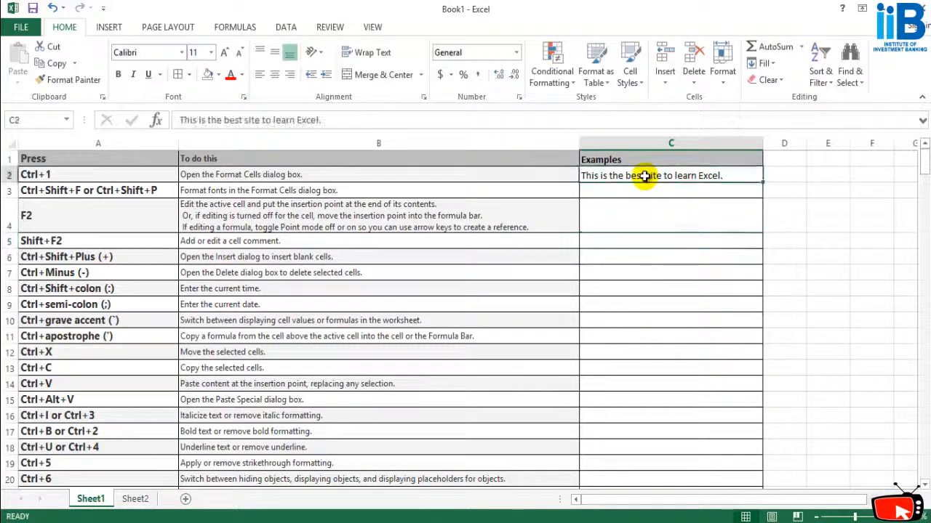
{"action": "left_click", "coordinate": [649, 234]}
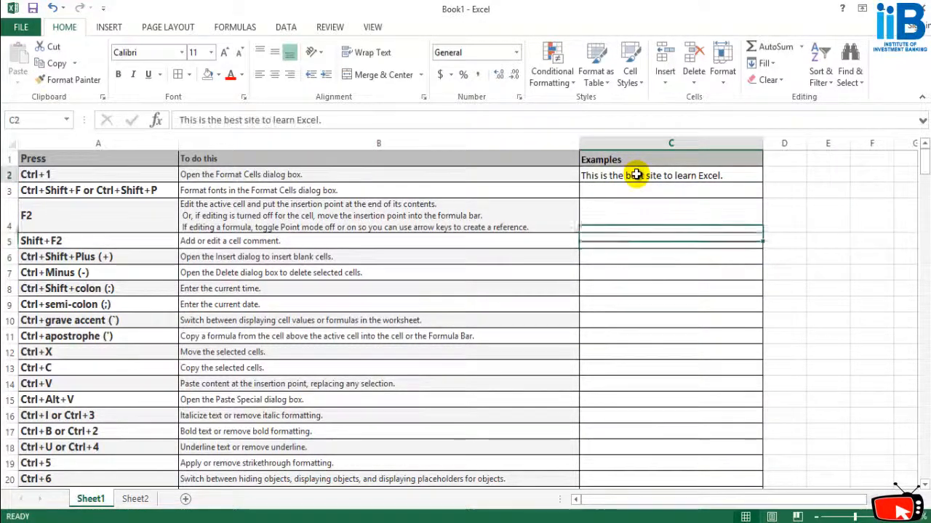
{"action": "left_click", "coordinate": [636, 176]}
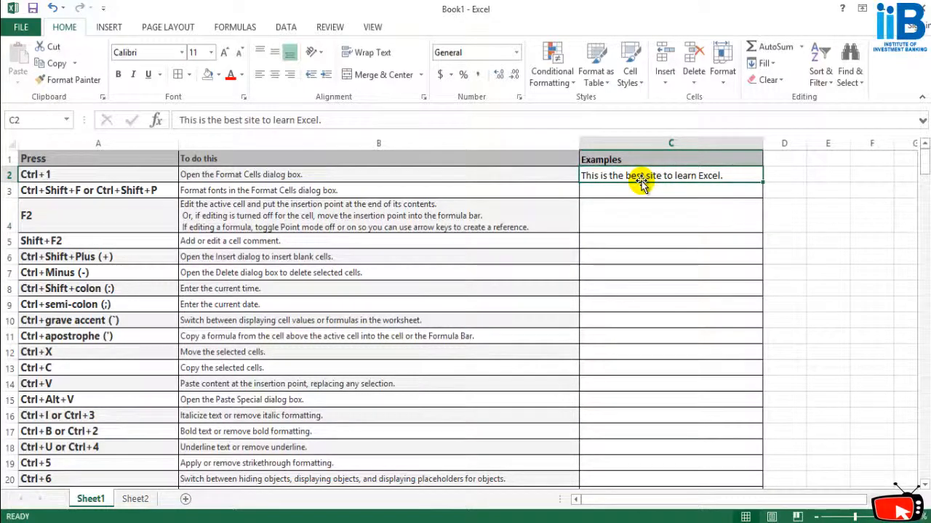
{"action": "key", "text": "F1"}
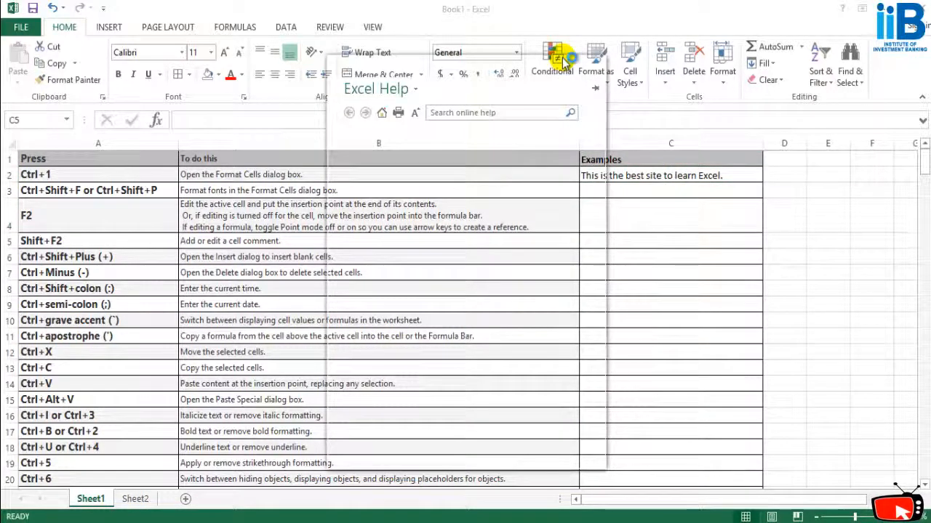
{"action": "left_click", "coordinate": [594, 177]}
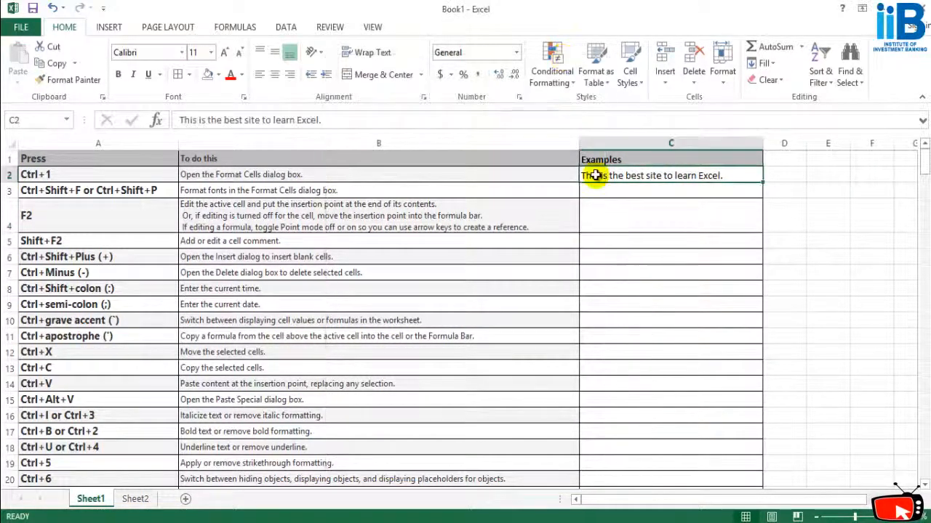
{"action": "left_click", "coordinate": [619, 240]}
Step: Open the Format Cells dialog for the sample text in C2 and review its Number, Alignment, Font, Fill and Protection options
{"action": "left_click", "coordinate": [616, 175]}
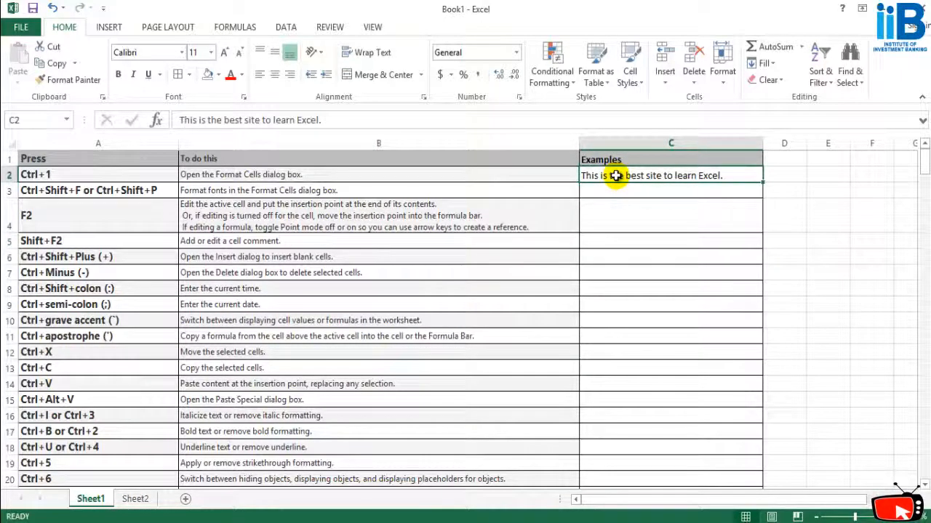
{"action": "key", "text": "ctrl+1"}
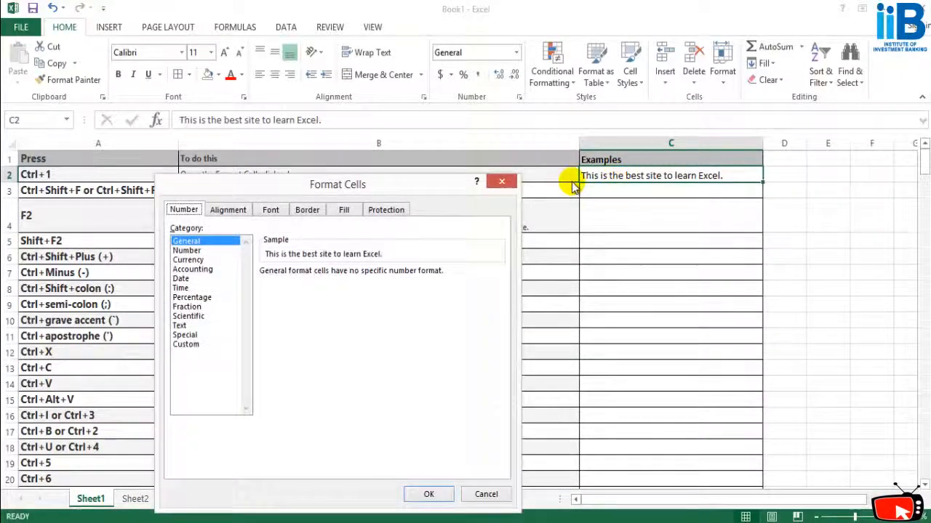
{"action": "left_click_drag", "start_coordinate": [433, 185], "coordinate": [499, 95]}
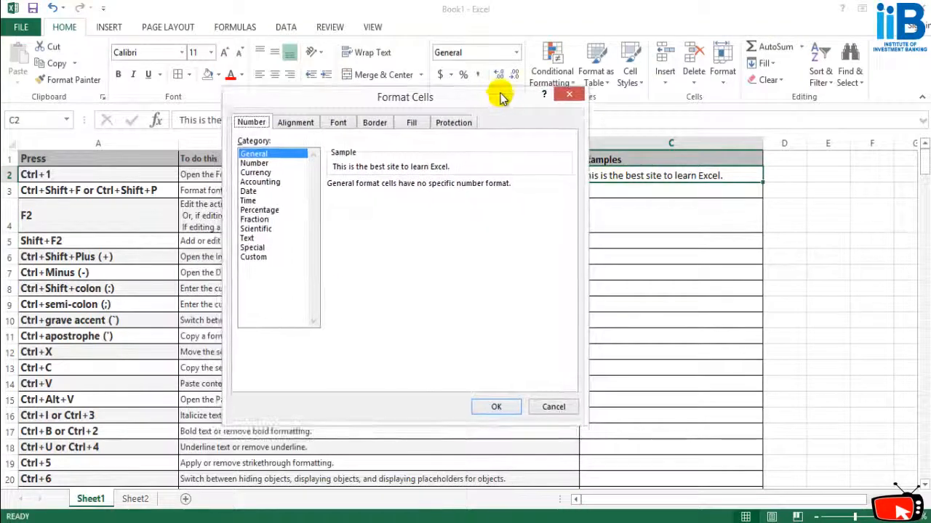
{"action": "left_click", "coordinate": [296, 122]}
{"action": "left_click", "coordinate": [342, 125]}
{"action": "left_click", "coordinate": [411, 124]}
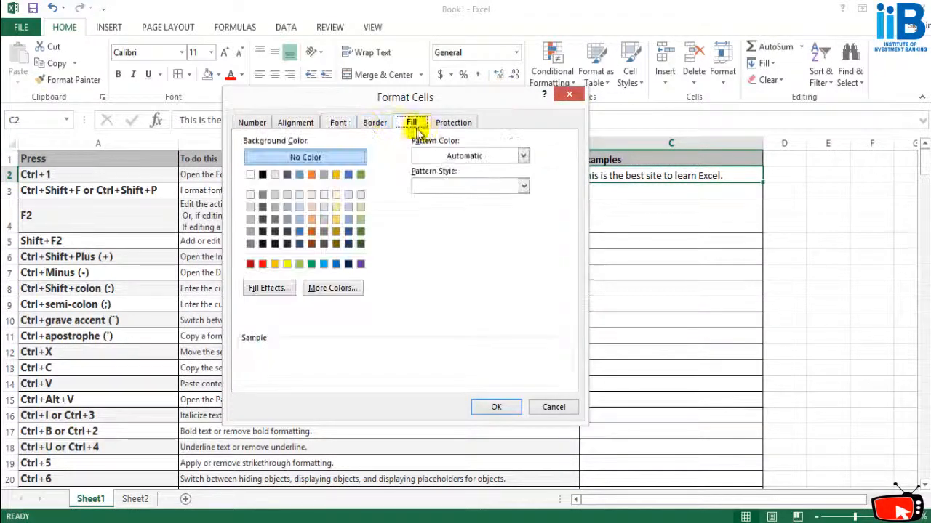
{"action": "left_click", "coordinate": [451, 123]}
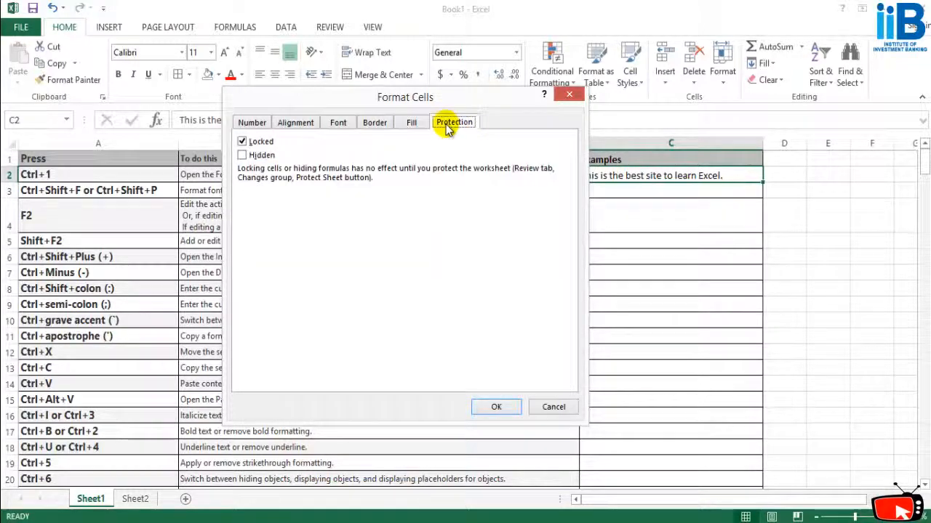
{"action": "left_click", "coordinate": [302, 122]}
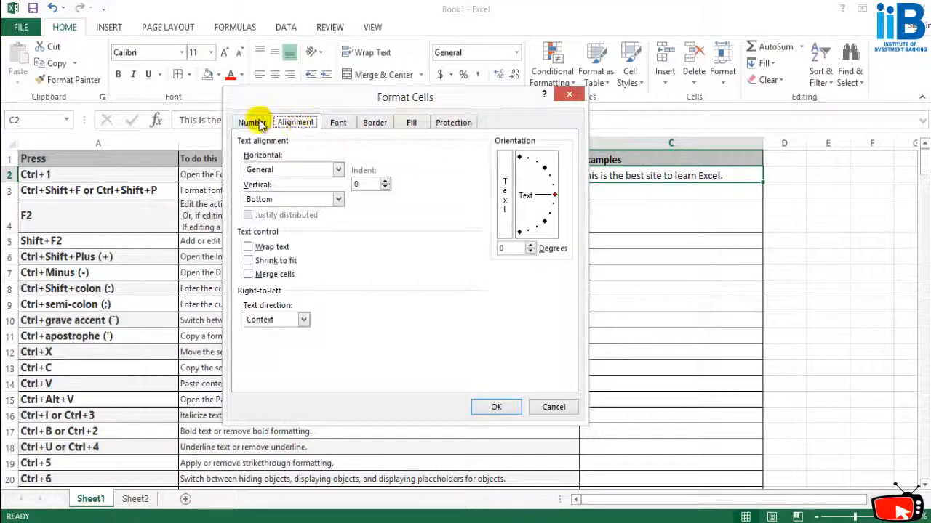
{"action": "left_click", "coordinate": [253, 121]}
{"action": "left_click", "coordinate": [298, 125]}
Step: Set the font of the sample text in C2 to Garamond at size 20 in the Format Cells dialog
{"action": "left_click", "coordinate": [339, 124]}
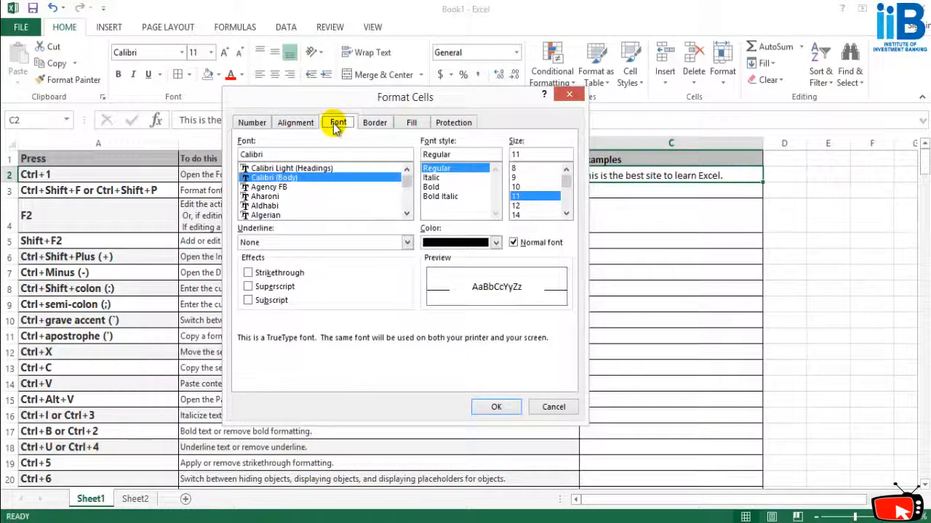
{"action": "scroll", "coordinate": [285, 215], "scroll_direction": "down", "scroll_amount": 15}
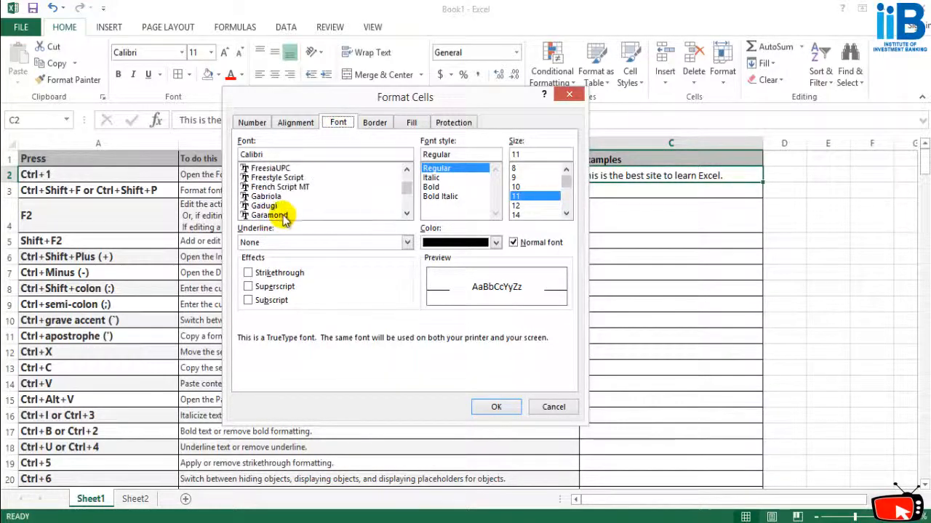
{"action": "left_click", "coordinate": [283, 216]}
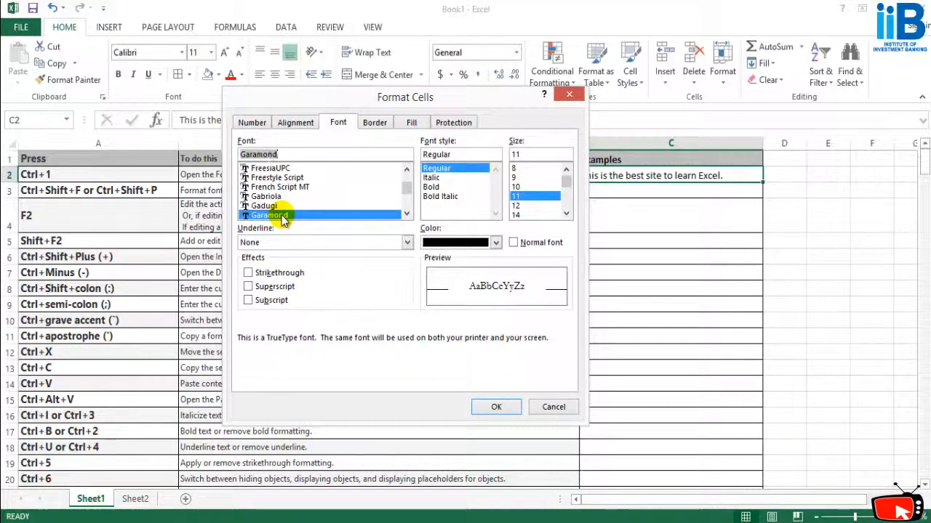
{"action": "left_click", "coordinate": [566, 214]}
{"action": "left_click", "coordinate": [566, 214]}
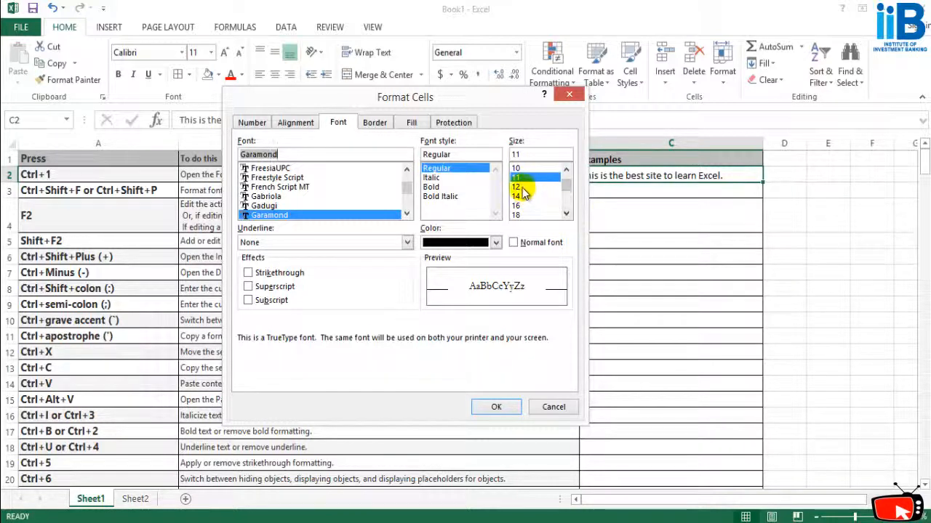
{"action": "left_click", "coordinate": [566, 214]}
{"action": "left_click", "coordinate": [567, 215]}
{"action": "left_click", "coordinate": [522, 206]}
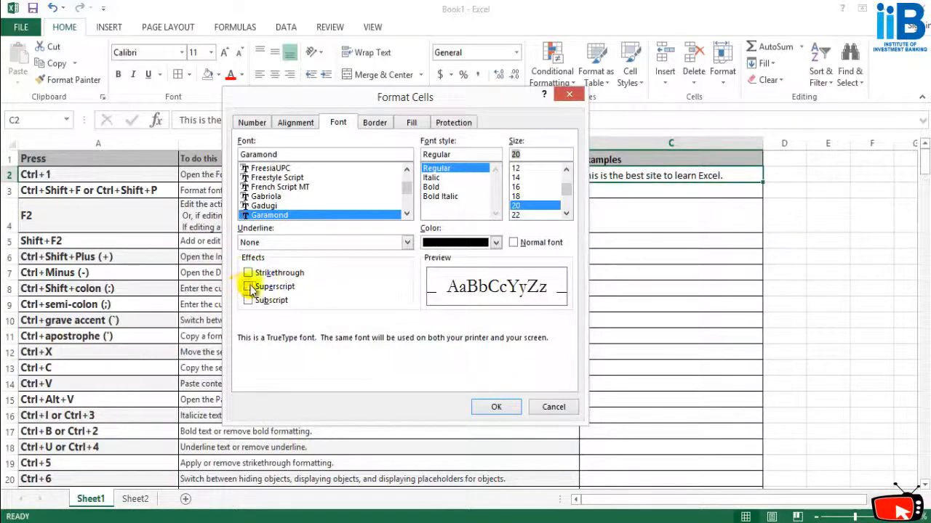
Step: Give the sample text in C2 a Double underline and a light green font color, and apply the cell formatting
{"action": "left_click", "coordinate": [276, 246]}
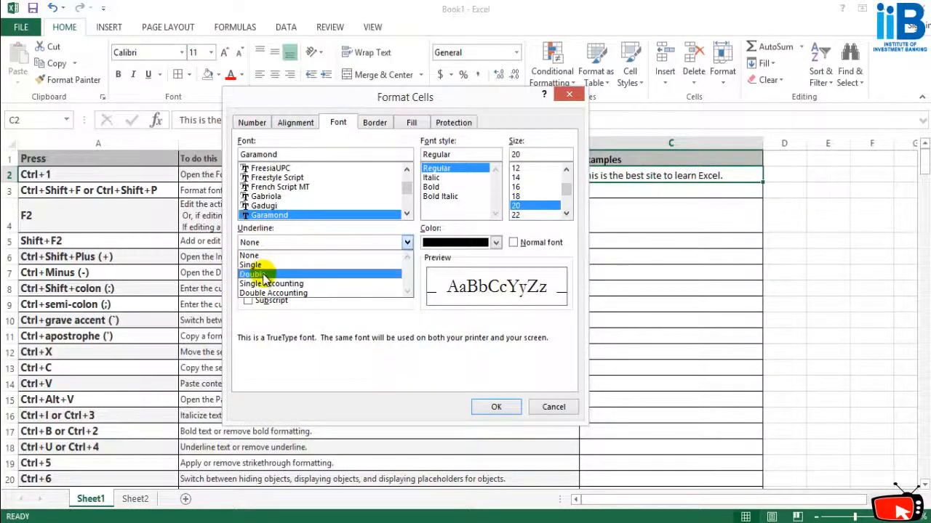
{"action": "left_click", "coordinate": [263, 275]}
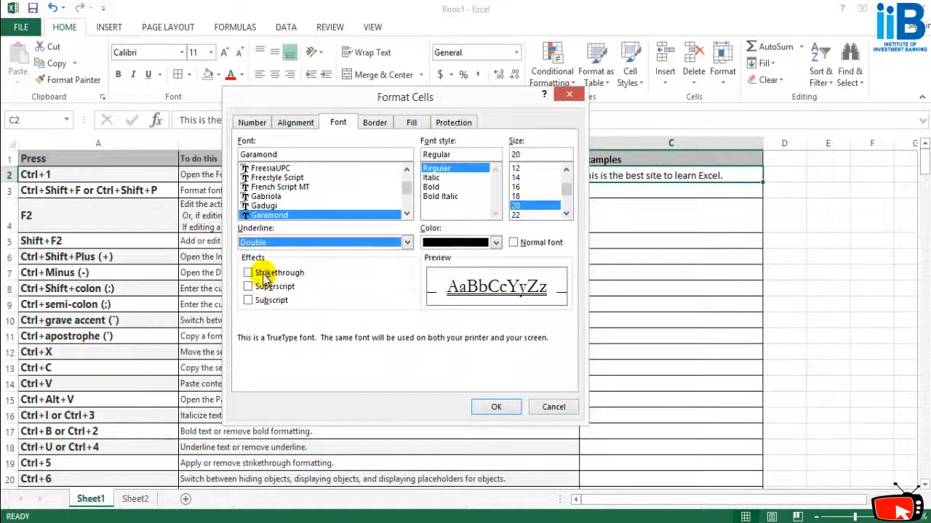
{"action": "left_click", "coordinate": [497, 243]}
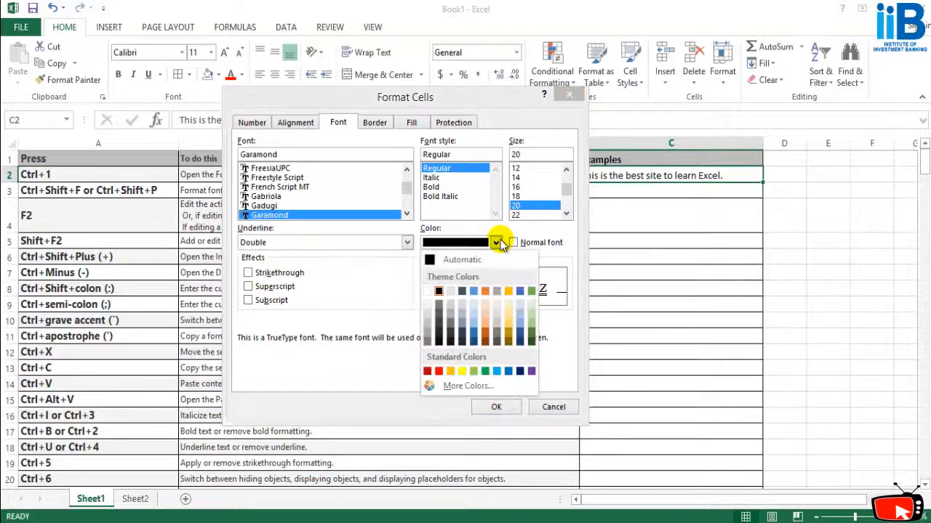
{"action": "left_click", "coordinate": [533, 327]}
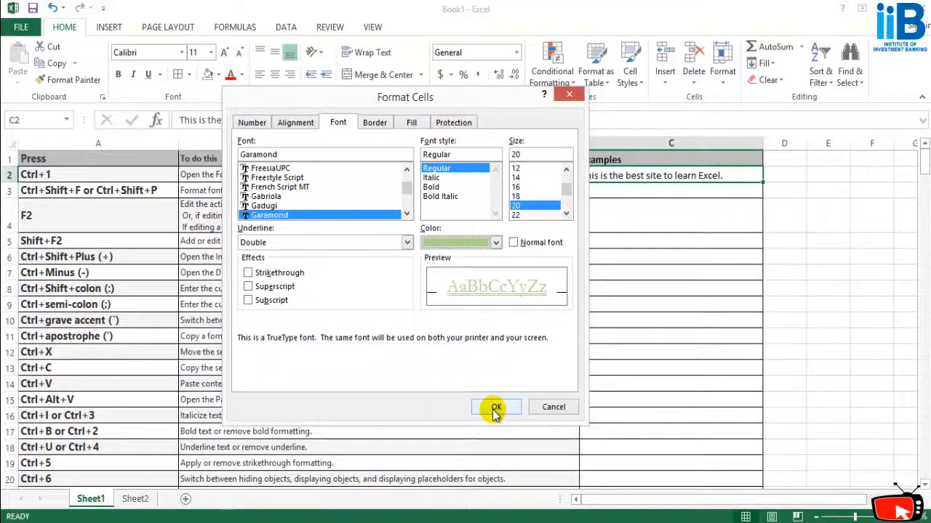
{"action": "left_click", "coordinate": [495, 408]}
{"action": "left_click", "coordinate": [777, 240]}
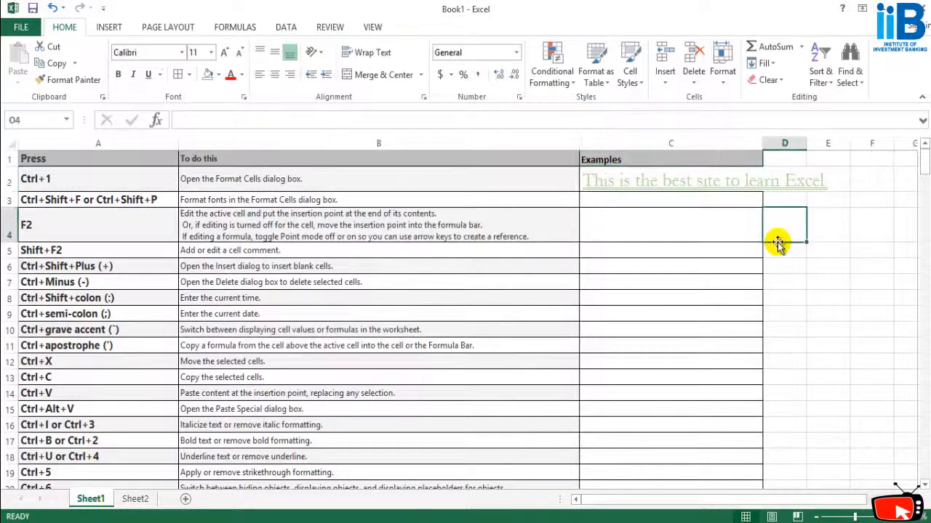
{"action": "left_click", "coordinate": [609, 176]}
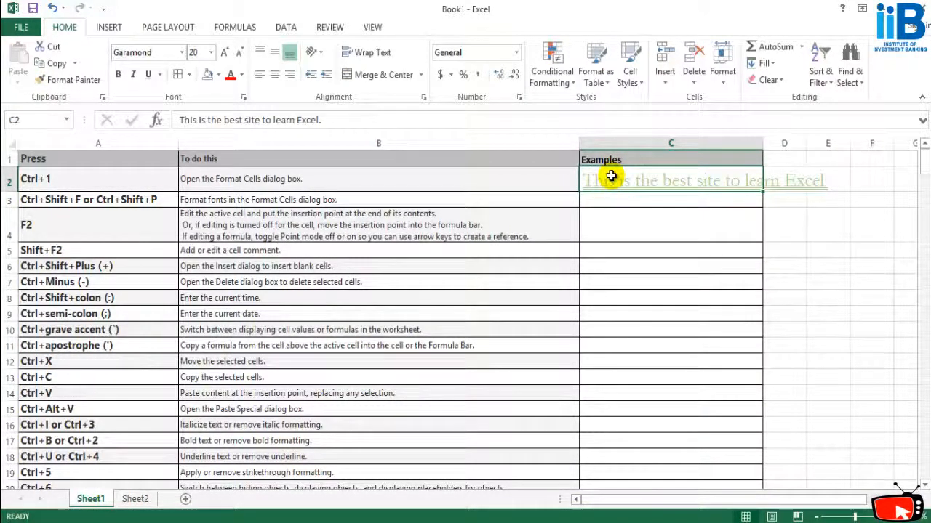
{"action": "left_click", "coordinate": [650, 228]}
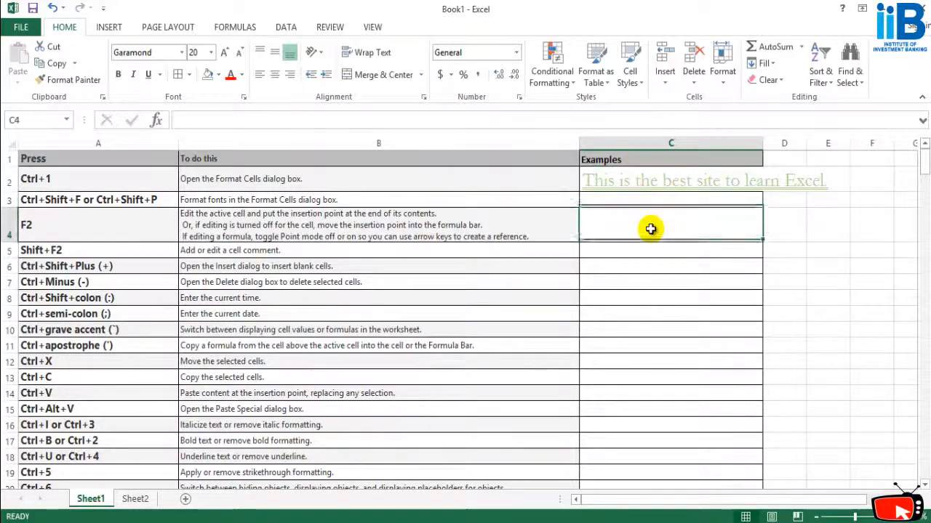
{"action": "left_click", "coordinate": [631, 185]}
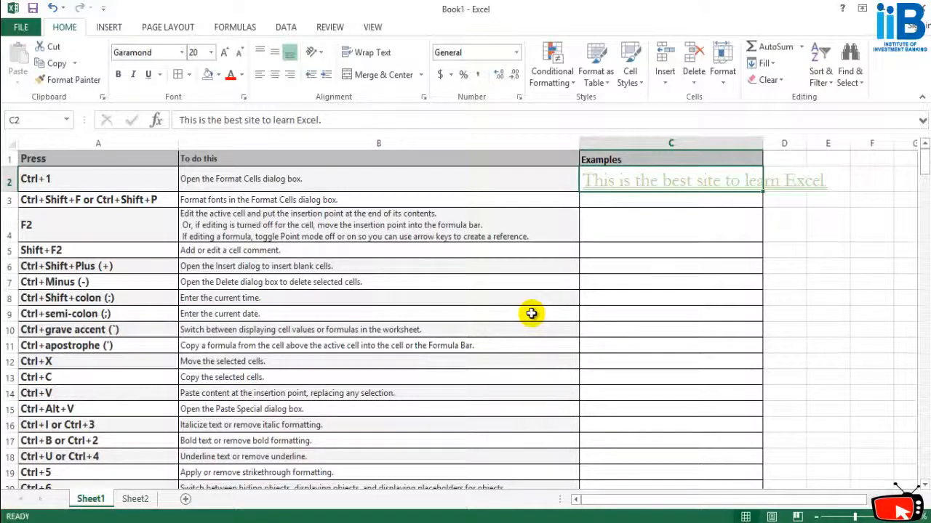
{"action": "left_click", "coordinate": [740, 359]}
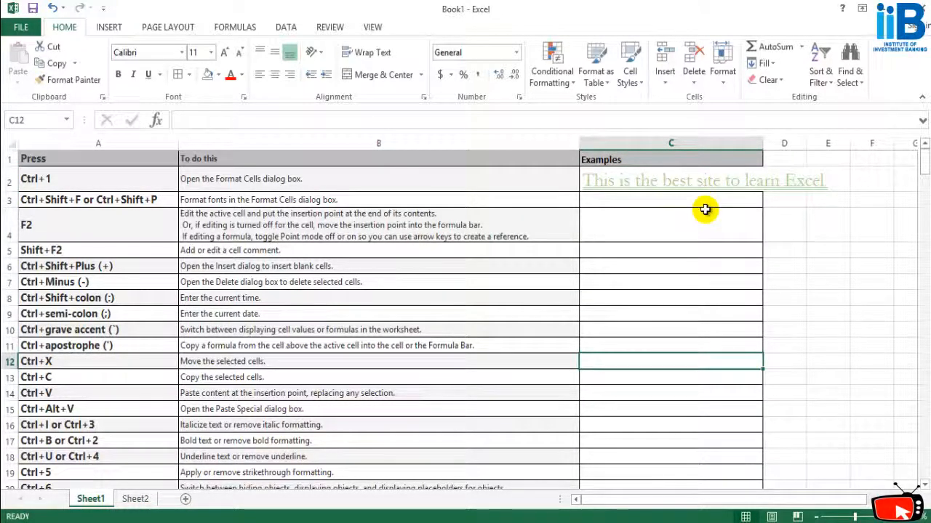
{"action": "left_click", "coordinate": [440, 266]}
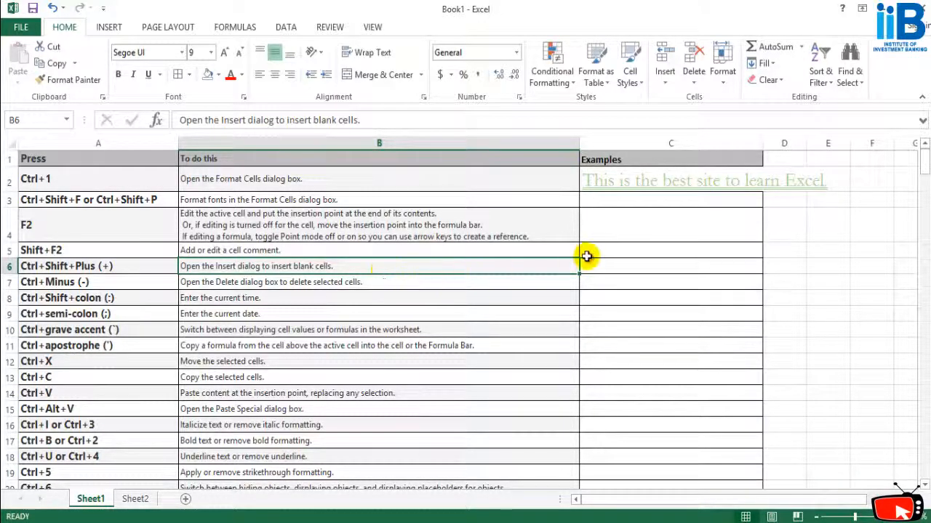
Step: Enter the sample text "This is the second example in Excel formatting." in cell C3 as the font formatting example
{"action": "left_click", "coordinate": [616, 202]}
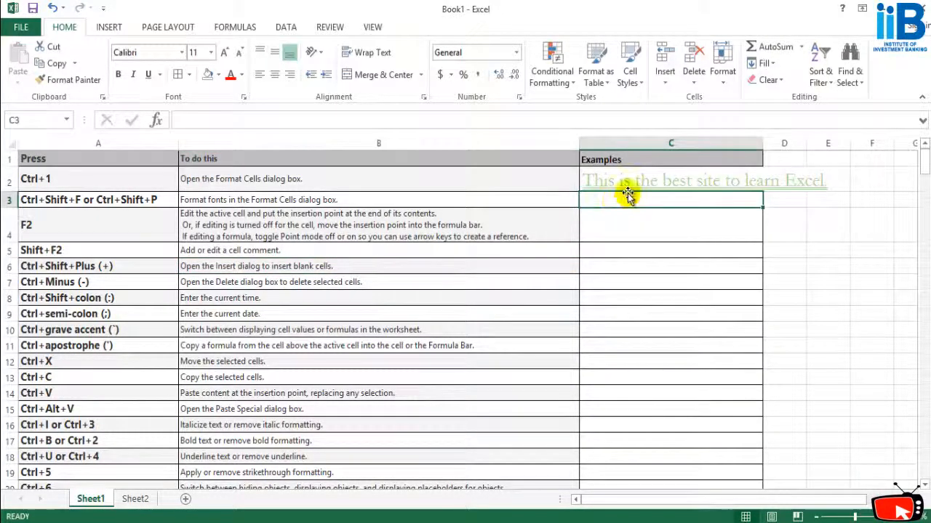
{"action": "type", "text": "This is the best site to learn Excel."}
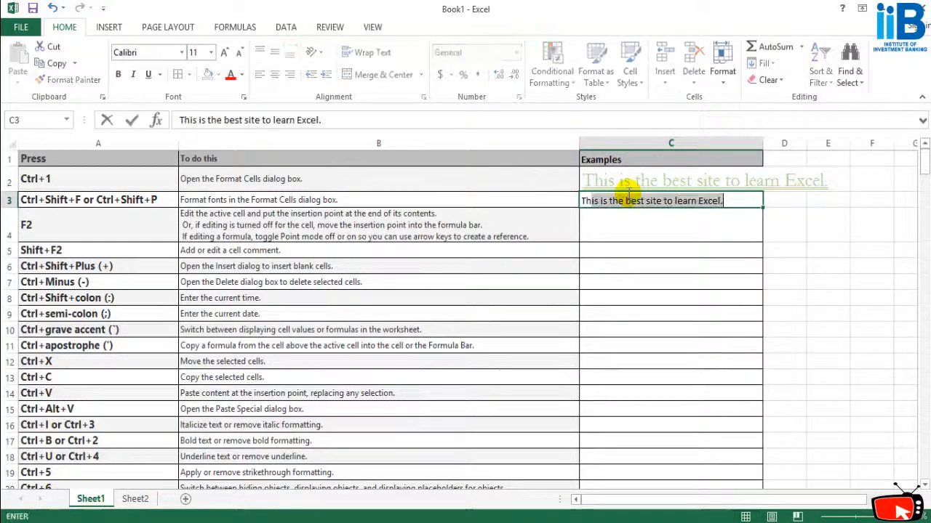
{"action": "type", "text": "t"}
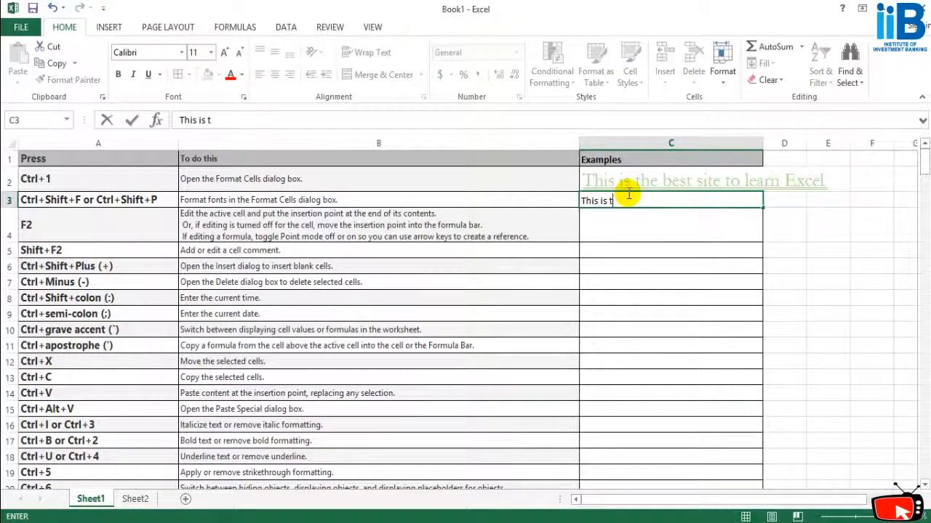
{"action": "type", "text": "ethe se"}
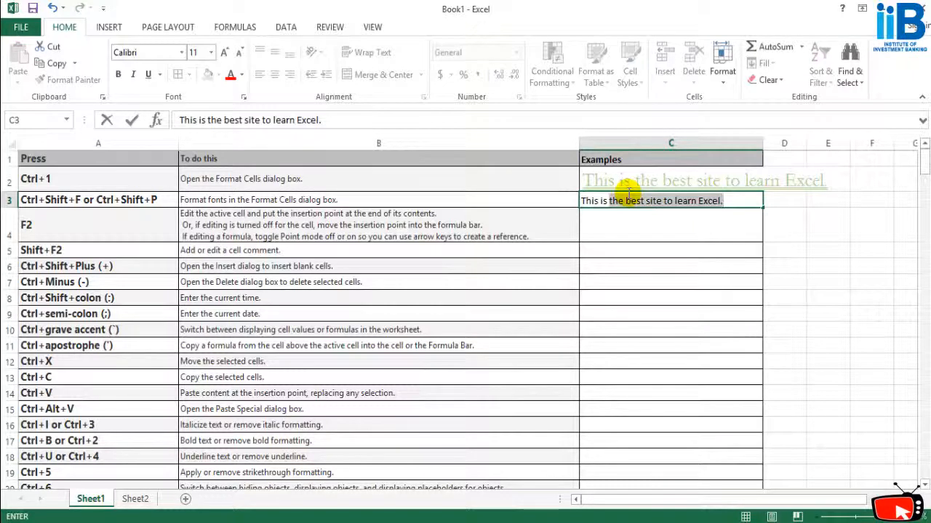
{"action": "type", "text": "con"}
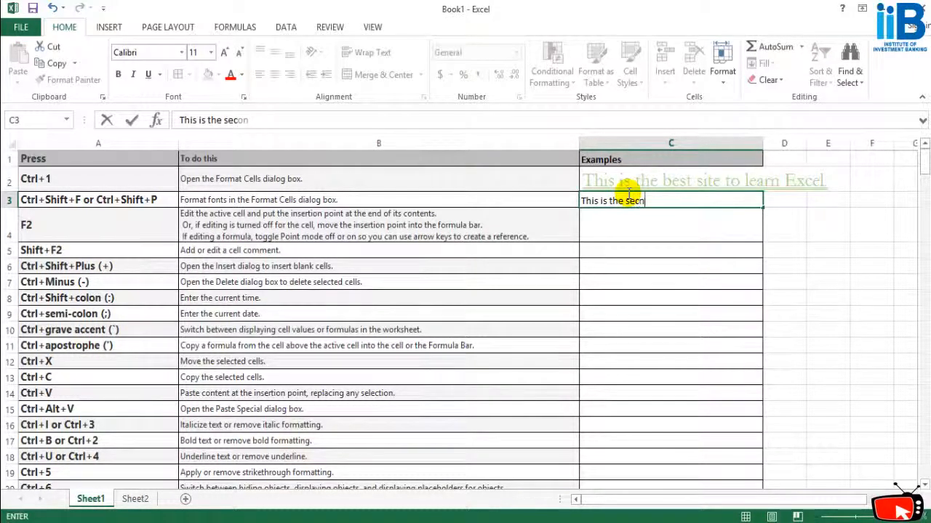
{"action": "type", "text": "d example"}
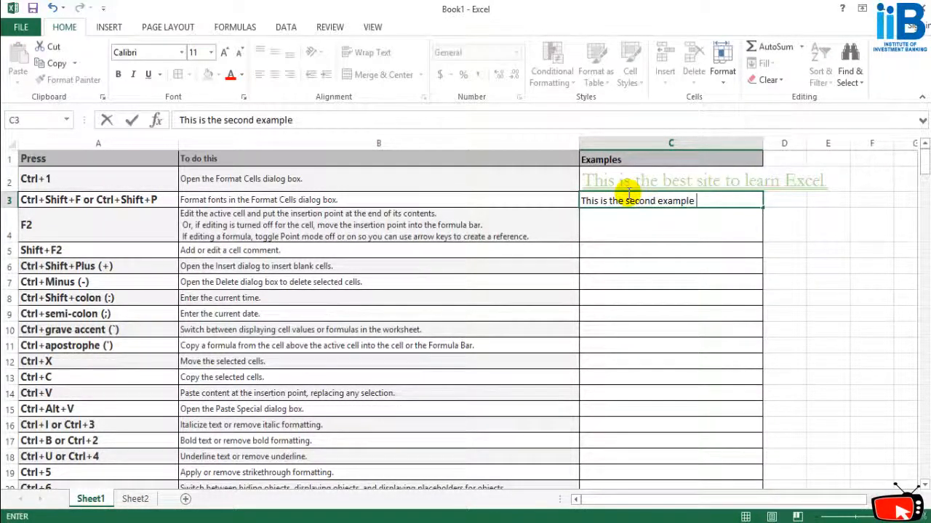
{"action": "type", "text": " in key"}
{"action": "key", "text": "BackSpace"}
{"action": "key", "text": "BackSpace"}
{"action": "key", "text": "BackSpace"}
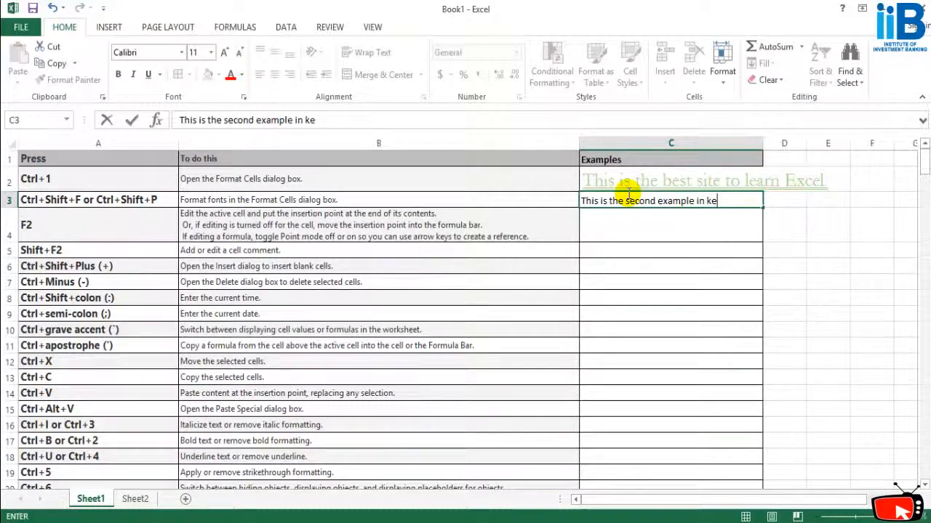
{"action": "type", "text": "Excel formatt"}
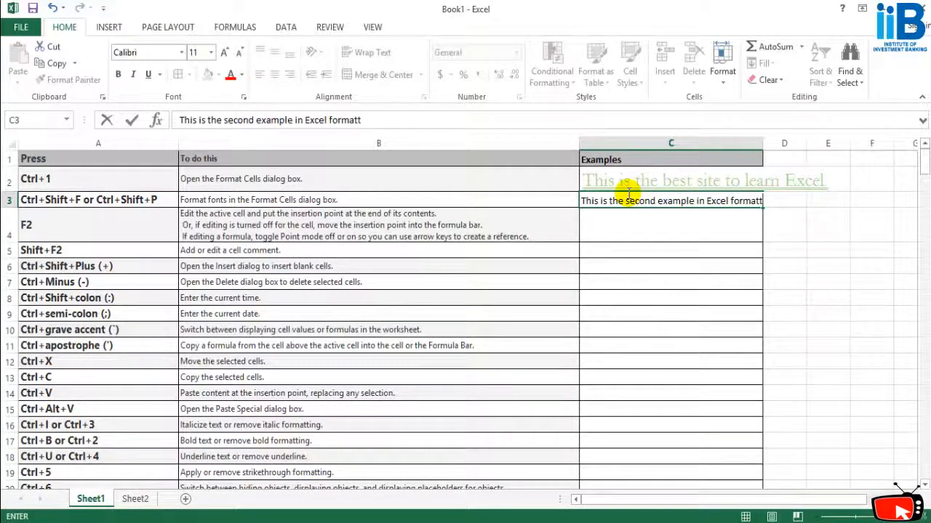
{"action": "type", "text": "ing."}
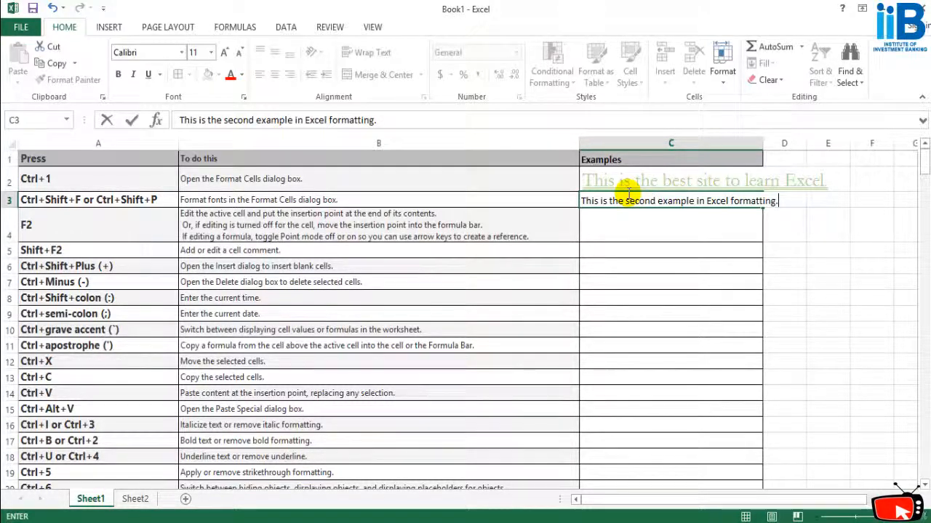
{"action": "left_click", "coordinate": [691, 227]}
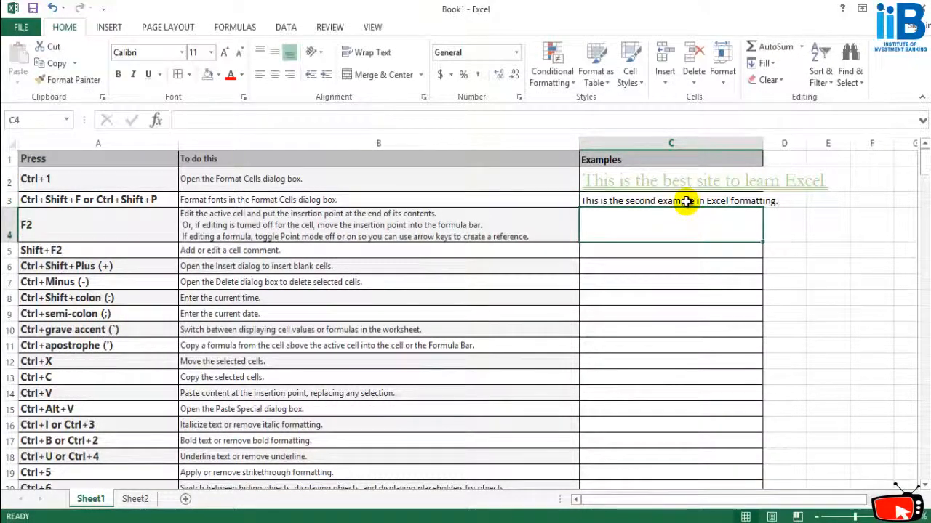
Step: Open the font options of the Format Cells dialog for C3, reposition the dialog over the sheet, and close it
{"action": "left_click", "coordinate": [687, 202]}
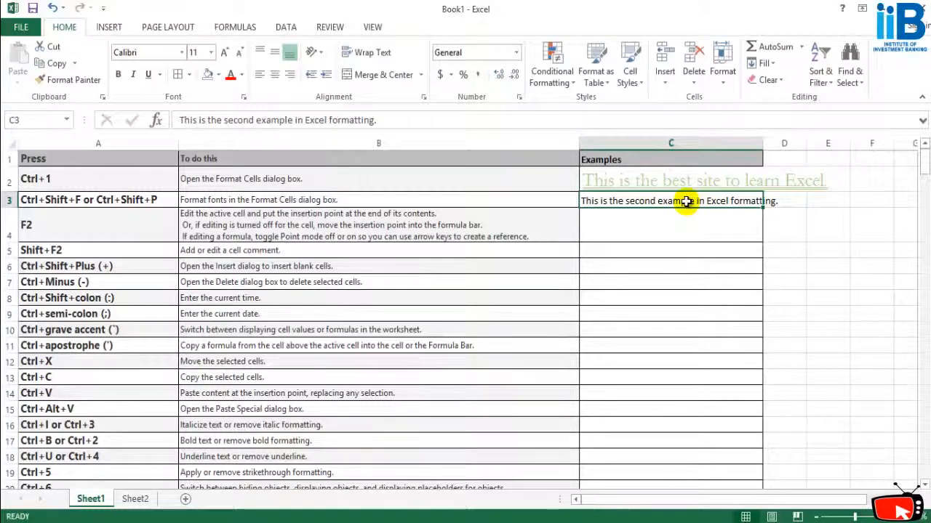
{"action": "key", "text": "ctrl+shift+f"}
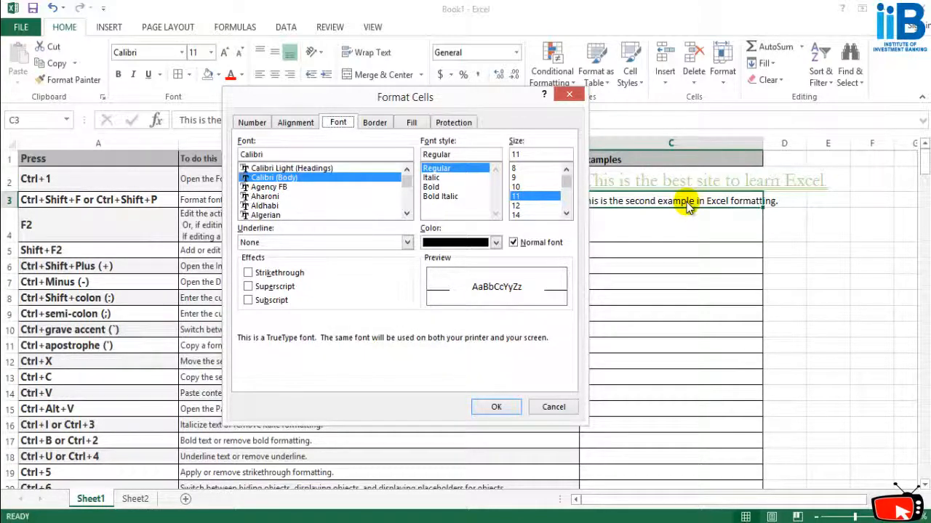
{"action": "left_click_drag", "start_coordinate": [437, 102], "coordinate": [610, 103]}
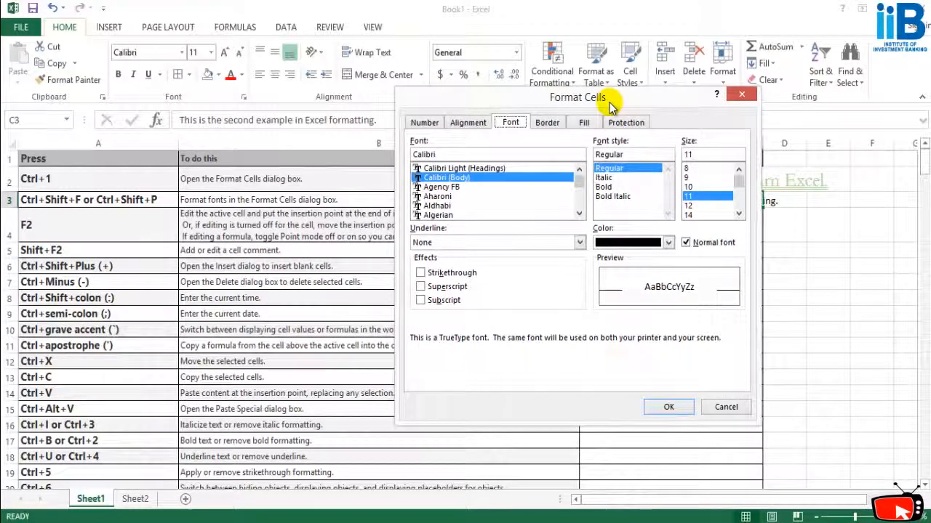
{"action": "left_click_drag", "start_coordinate": [602, 101], "coordinate": [553, 107]}
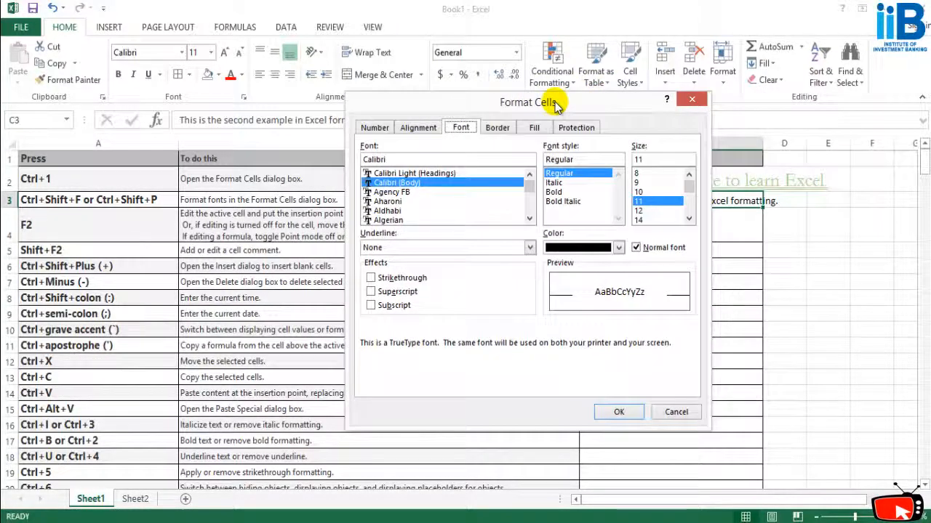
{"action": "left_click", "coordinate": [691, 101]}
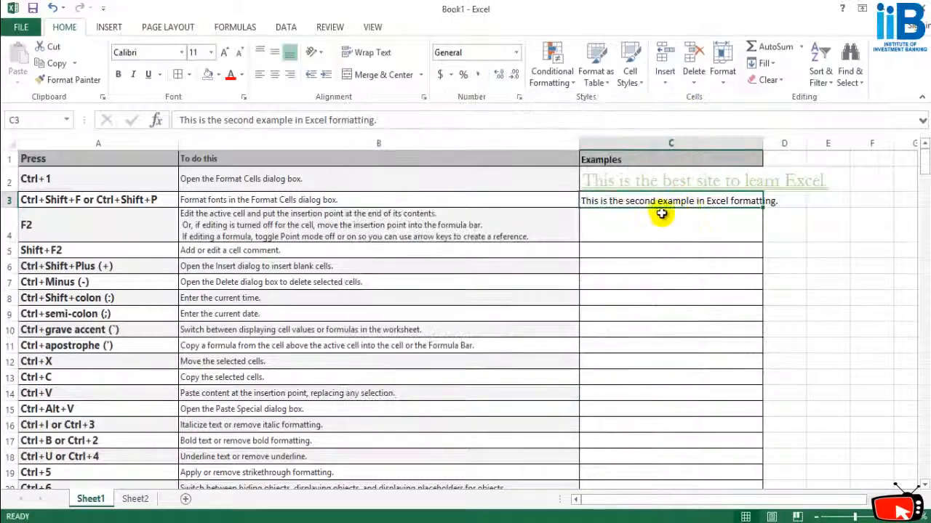
Step: Review the Number, Alignment, Font, Border, Fill and Protection options in the Format Cells dialog for C3 without applying changes
{"action": "left_click", "coordinate": [657, 212]}
{"action": "left_click", "coordinate": [636, 199]}
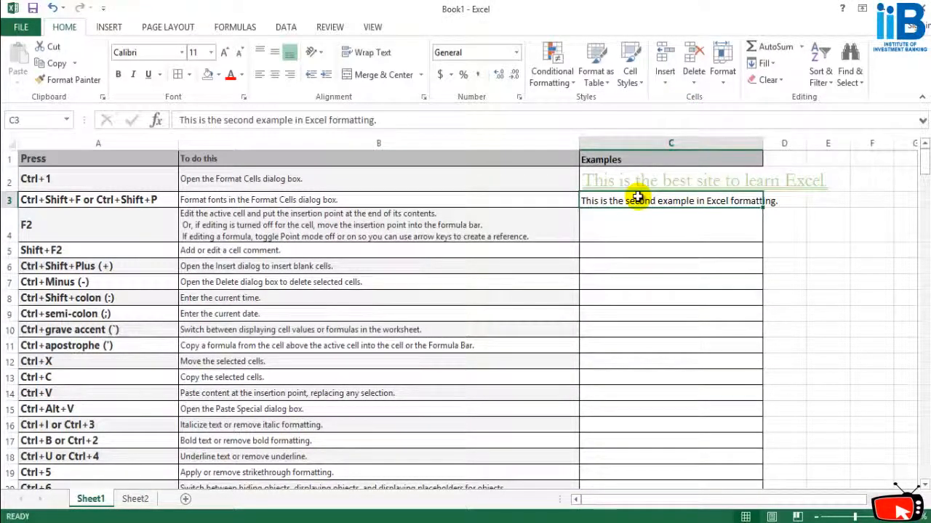
{"action": "key", "text": "ctrl+shift+f"}
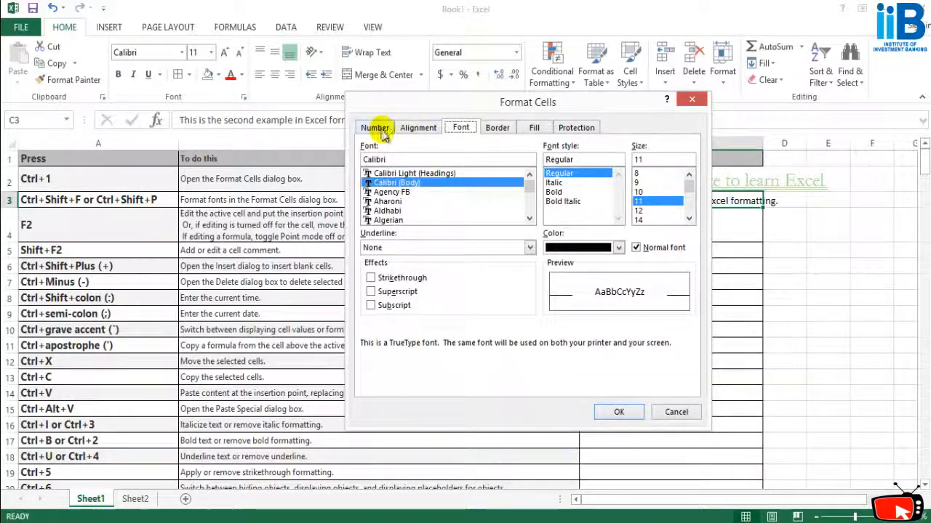
{"action": "left_click", "coordinate": [379, 129]}
{"action": "left_click", "coordinate": [428, 129]}
{"action": "left_click", "coordinate": [466, 129]}
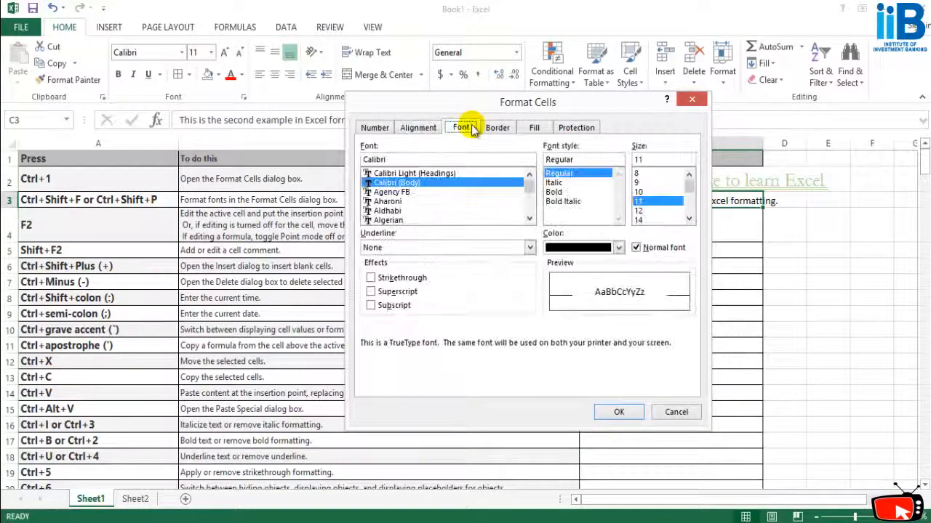
{"action": "left_click", "coordinate": [497, 128]}
{"action": "left_click", "coordinate": [535, 128]}
{"action": "left_click", "coordinate": [581, 128]}
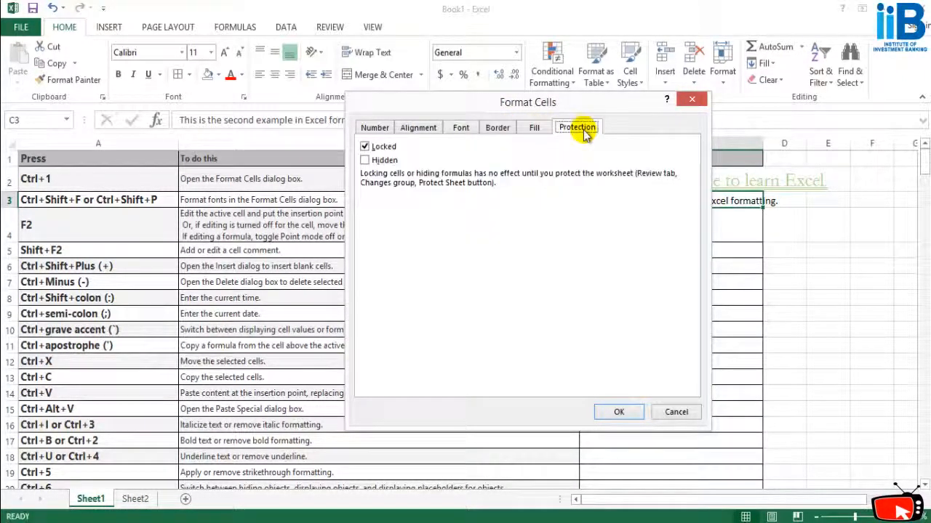
{"action": "left_click", "coordinate": [374, 128]}
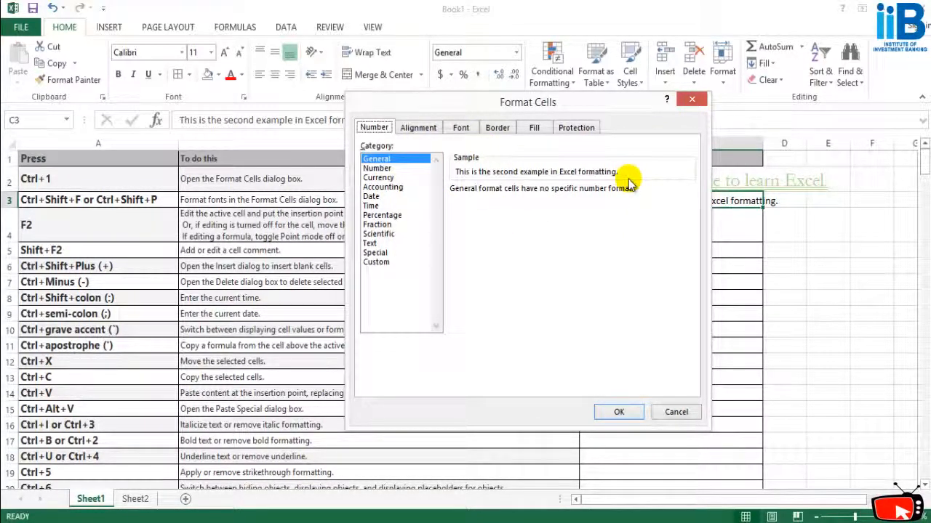
{"action": "left_click", "coordinate": [464, 130]}
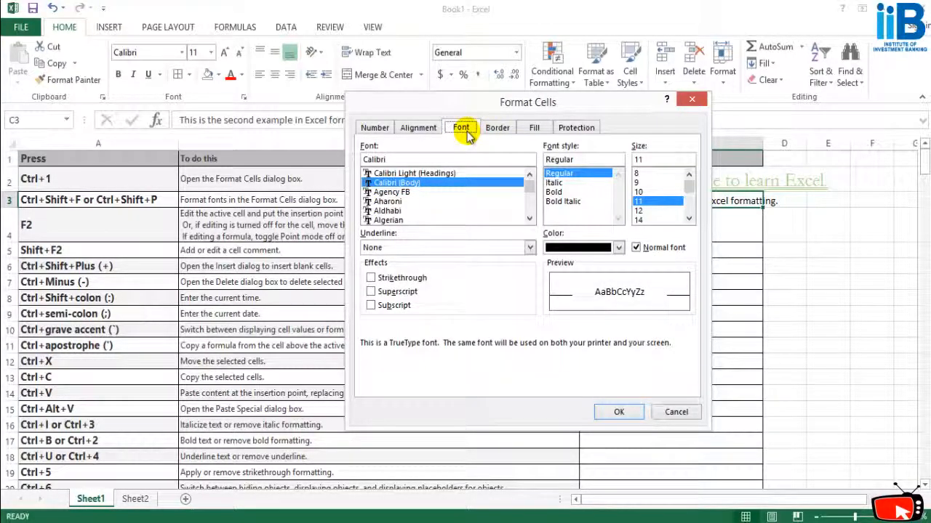
{"action": "left_click", "coordinate": [692, 101]}
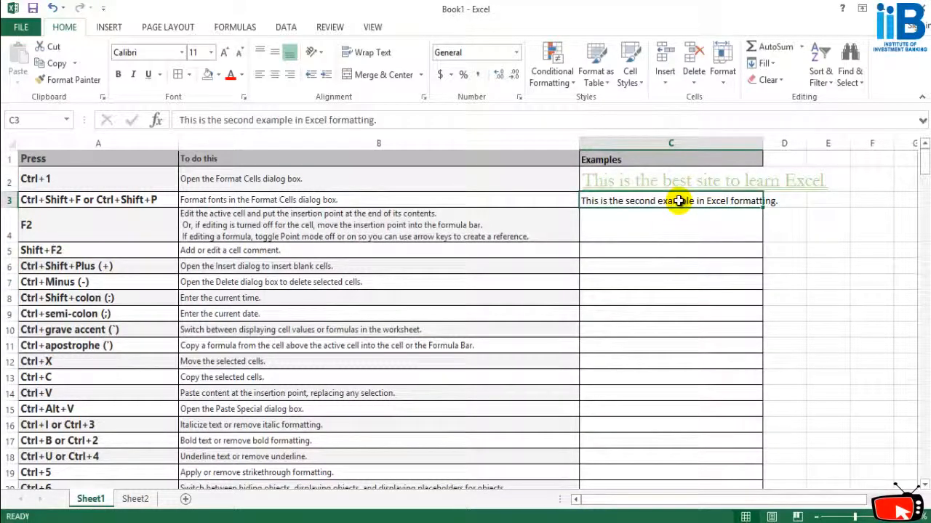
Step: Set the font of the sample text in C3 to Agency FB, Bold, size 9 in the Format Cells dialog
{"action": "key", "text": "ctrl+shift+f"}
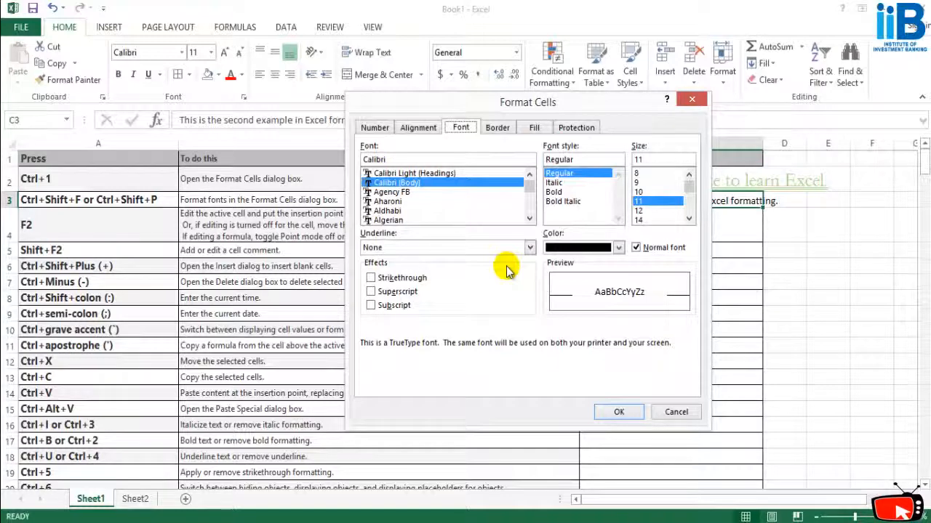
{"action": "left_click", "coordinate": [391, 221]}
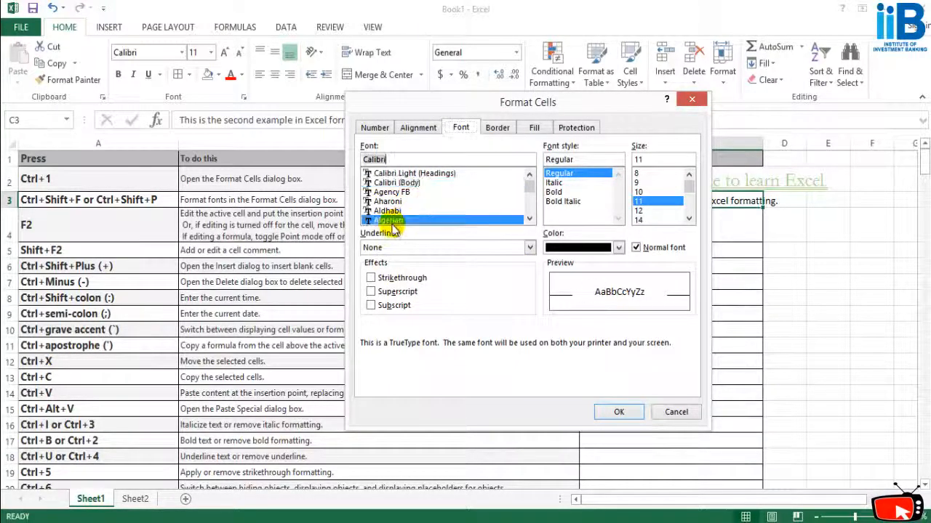
{"action": "left_click", "coordinate": [393, 201]}
{"action": "left_click", "coordinate": [393, 192]}
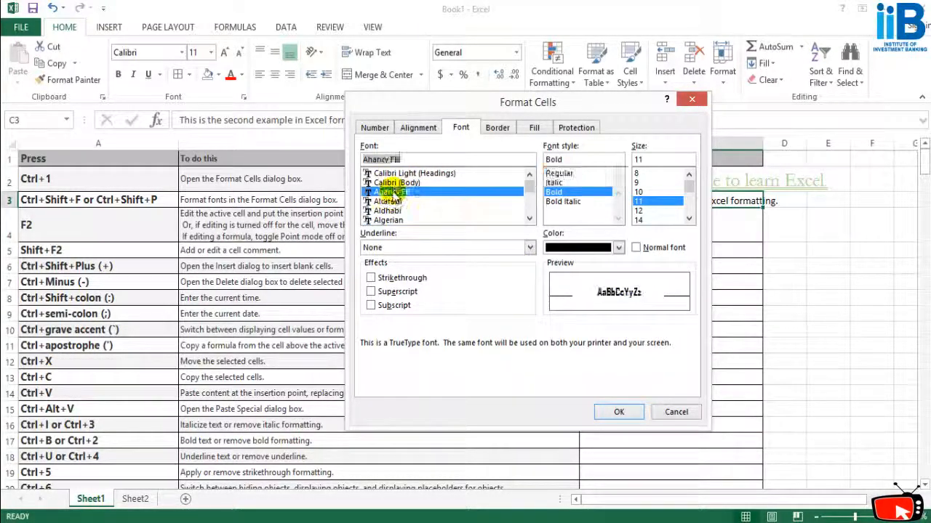
{"action": "left_click", "coordinate": [637, 183]}
Step: Give the sample text in C3 a green font color without an underline, apply the formatting, and check the cell
{"action": "left_click", "coordinate": [418, 248]}
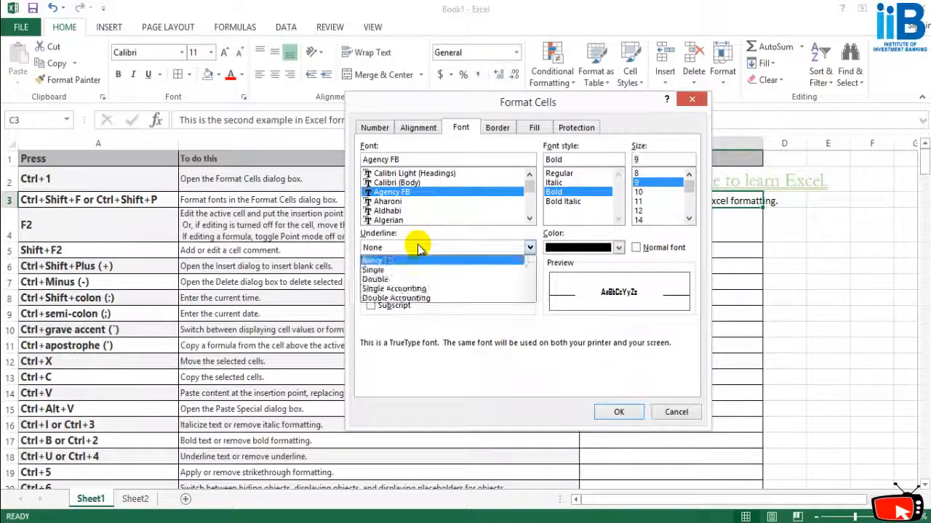
{"action": "left_click", "coordinate": [418, 248]}
{"action": "left_click", "coordinate": [618, 247]}
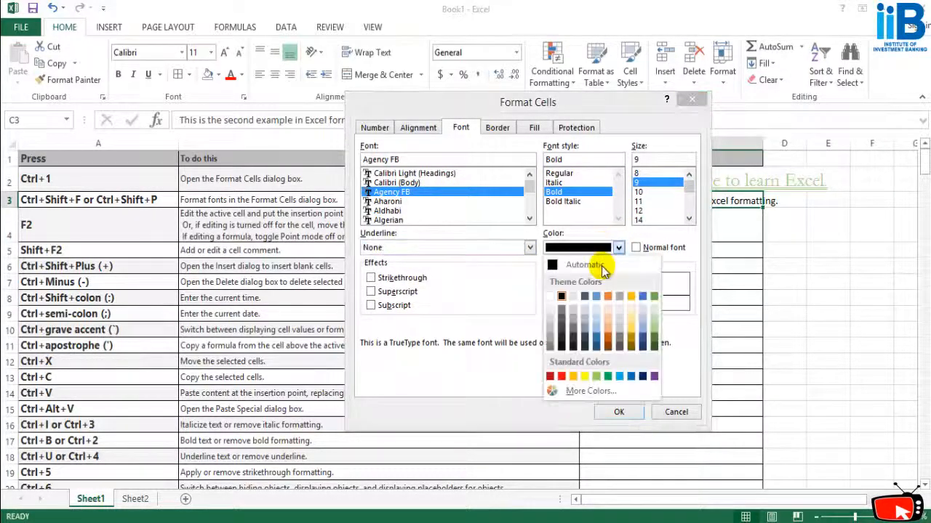
{"action": "left_click", "coordinate": [656, 331]}
{"action": "key", "text": "Return"}
{"action": "left_click", "coordinate": [657, 230]}
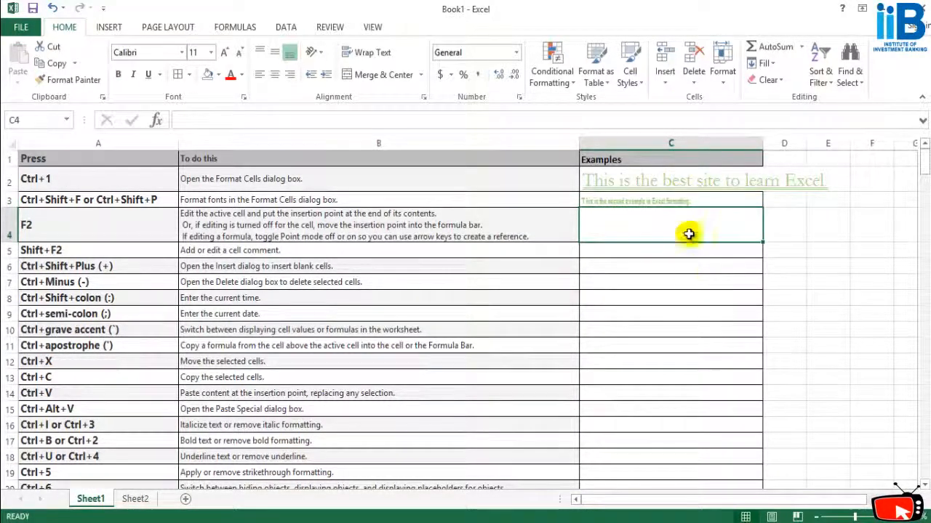
{"action": "left_click", "coordinate": [665, 201]}
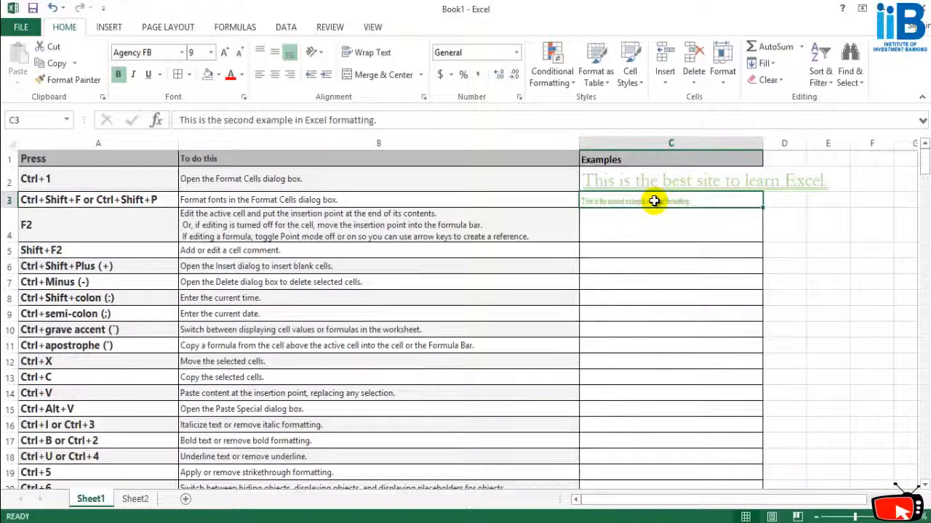
{"action": "left_click", "coordinate": [676, 347]}
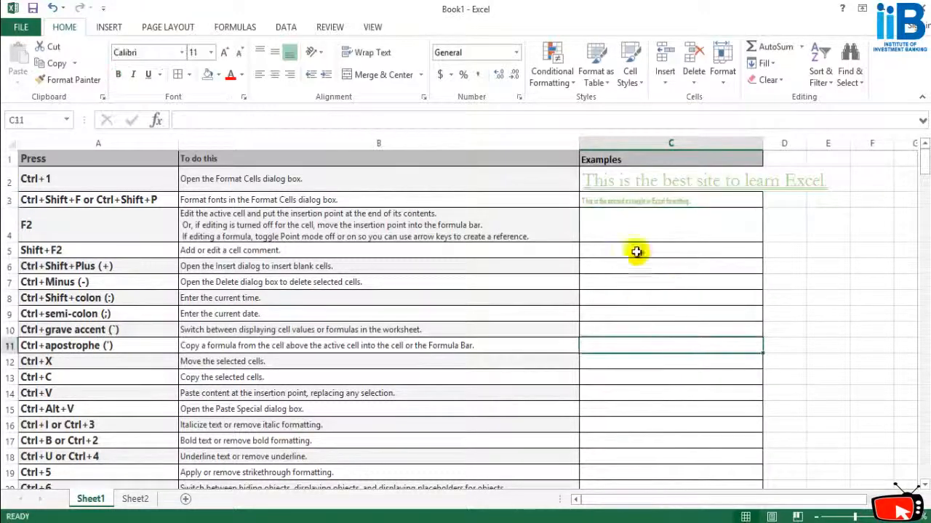
{"action": "left_click", "coordinate": [636, 201]}
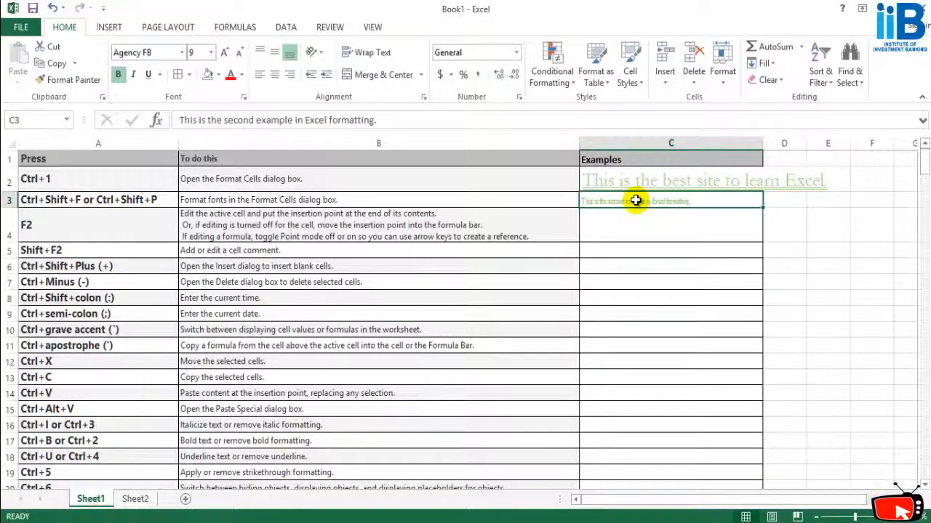
Step: Review the F2 shortcut's description in row 4 and select its example cell C4
{"action": "left_click", "coordinate": [365, 357]}
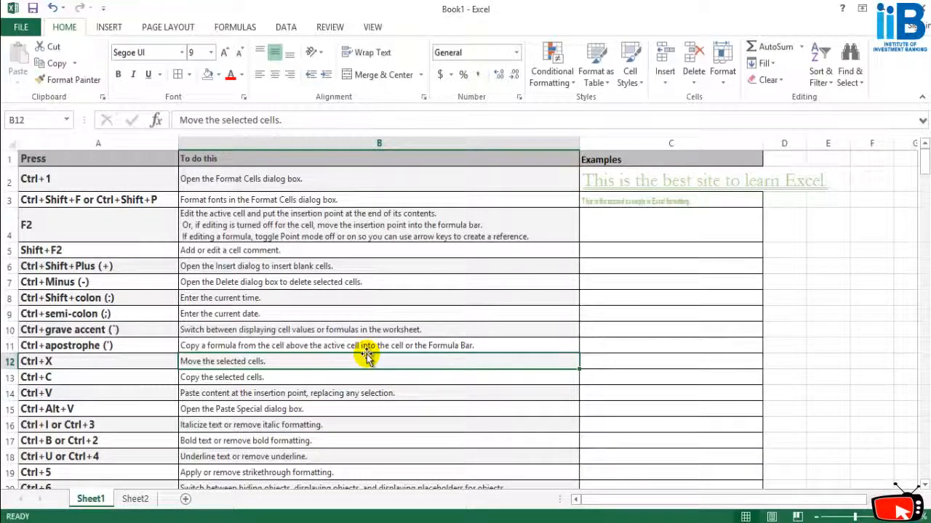
{"action": "left_click", "coordinate": [301, 294]}
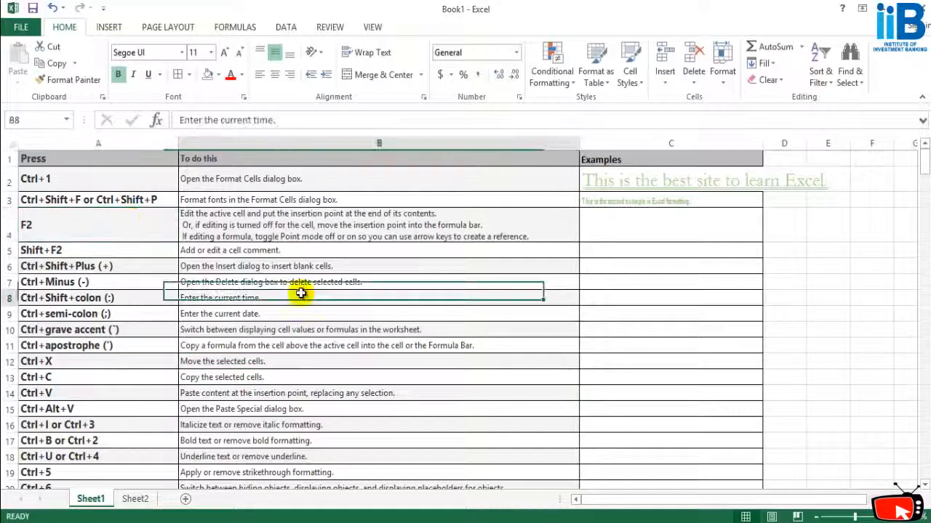
{"action": "left_click", "coordinate": [79, 231]}
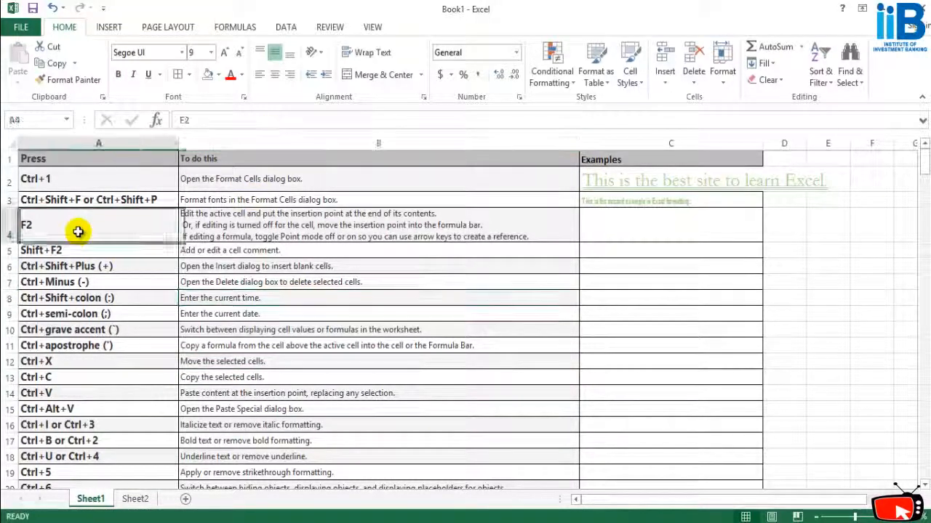
{"action": "left_click", "coordinate": [383, 227]}
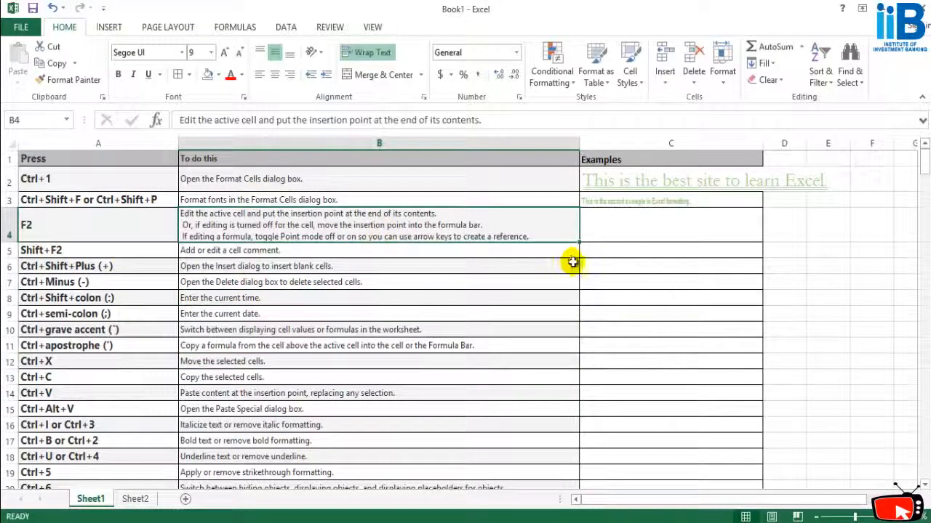
{"action": "left_click", "coordinate": [598, 226]}
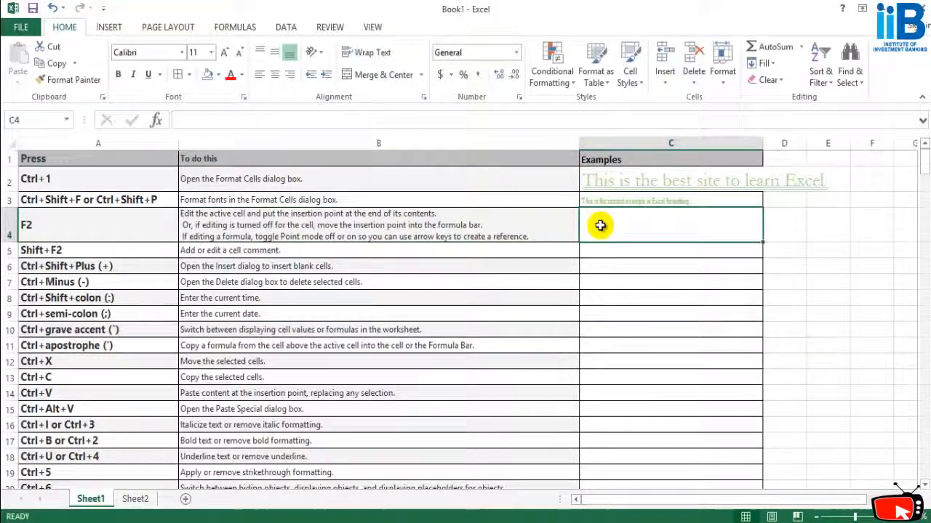